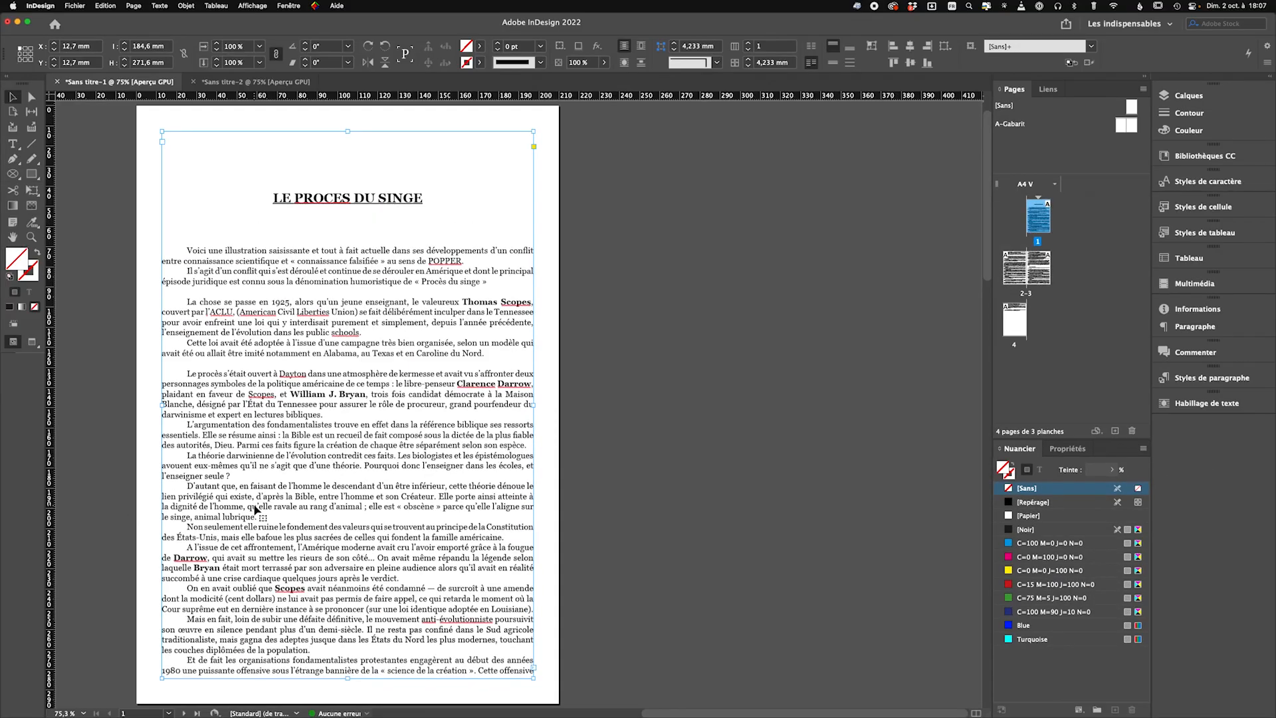
Look through pages 2-3, page 4 and page 1 for one-letter words left at line ends
{"action": "double_click", "coordinate": [1024, 295]}
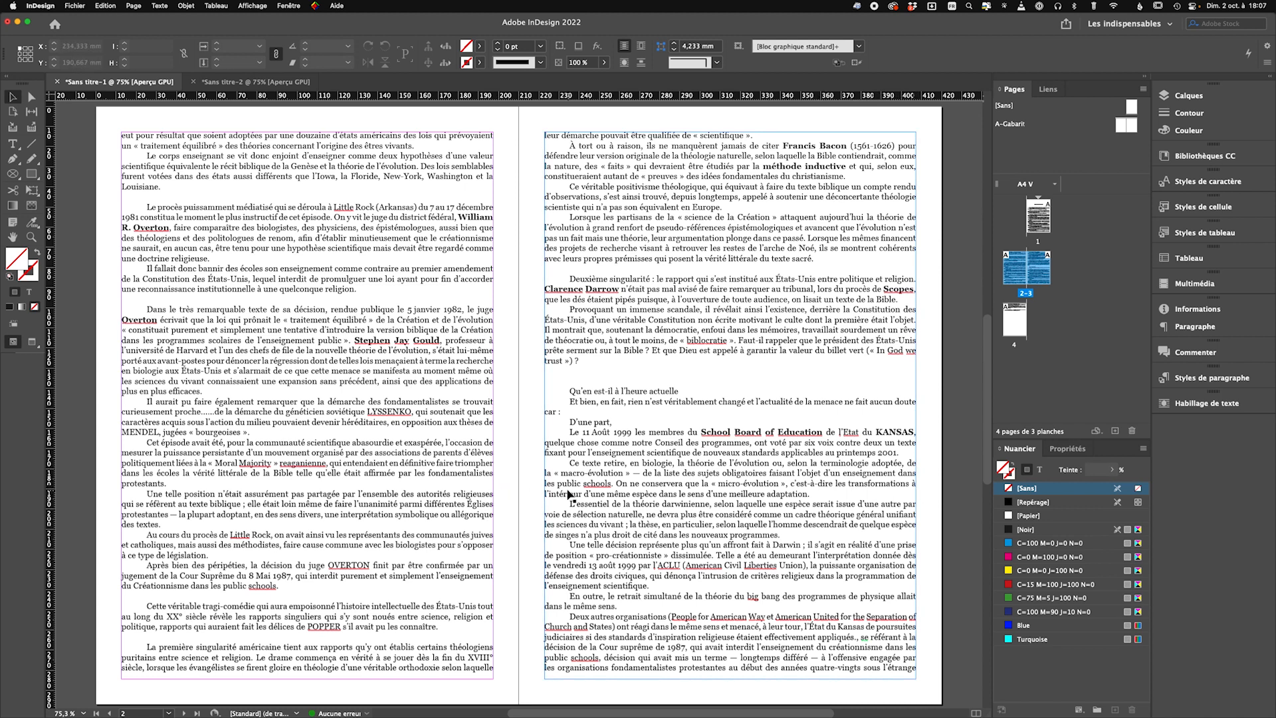
{"action": "double_click", "coordinate": [1016, 329]}
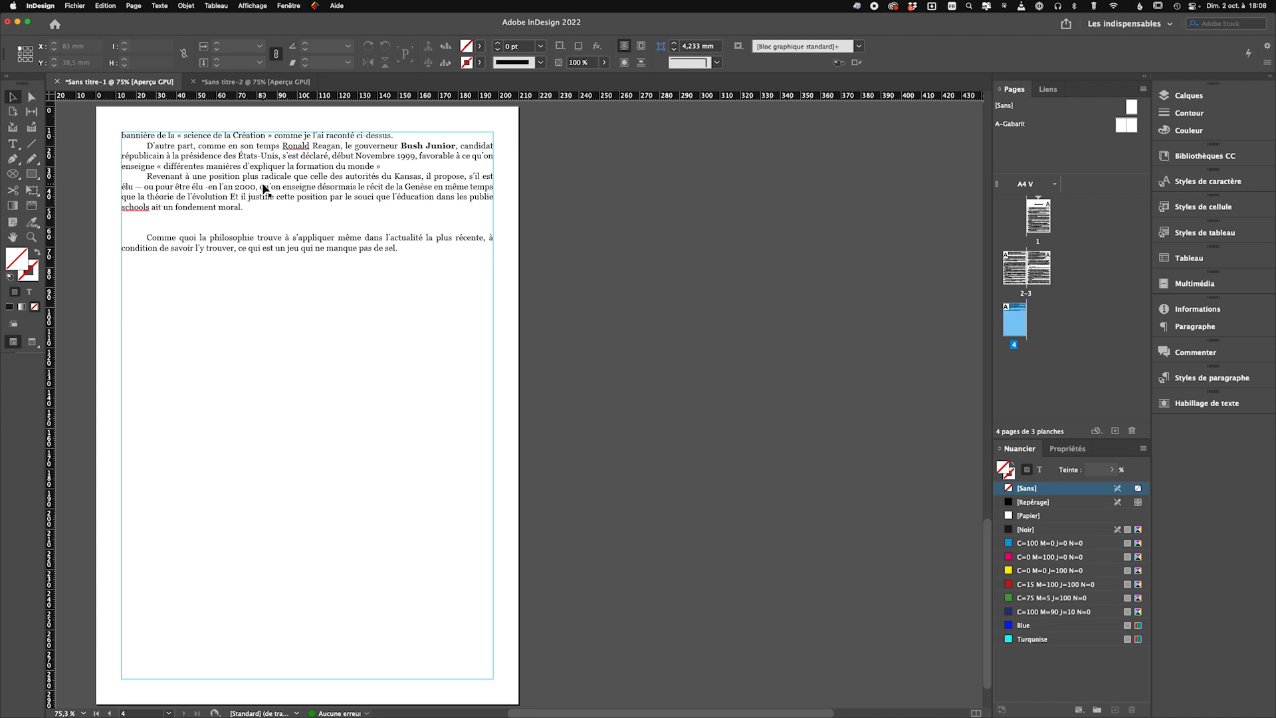
{"action": "double_click", "coordinate": [1039, 216]}
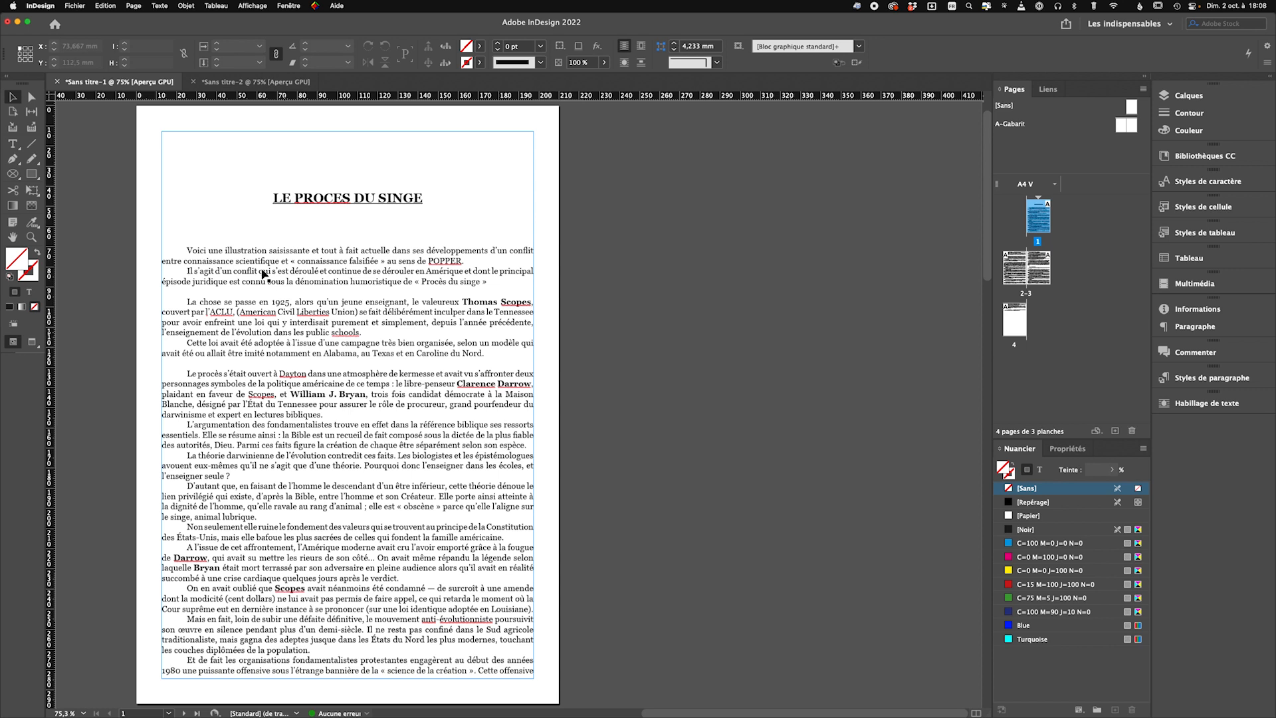
Start a GREP find/replace query and enter \h as the search expression for any horizontal space
{"action": "left_click", "coordinate": [106, 6]}
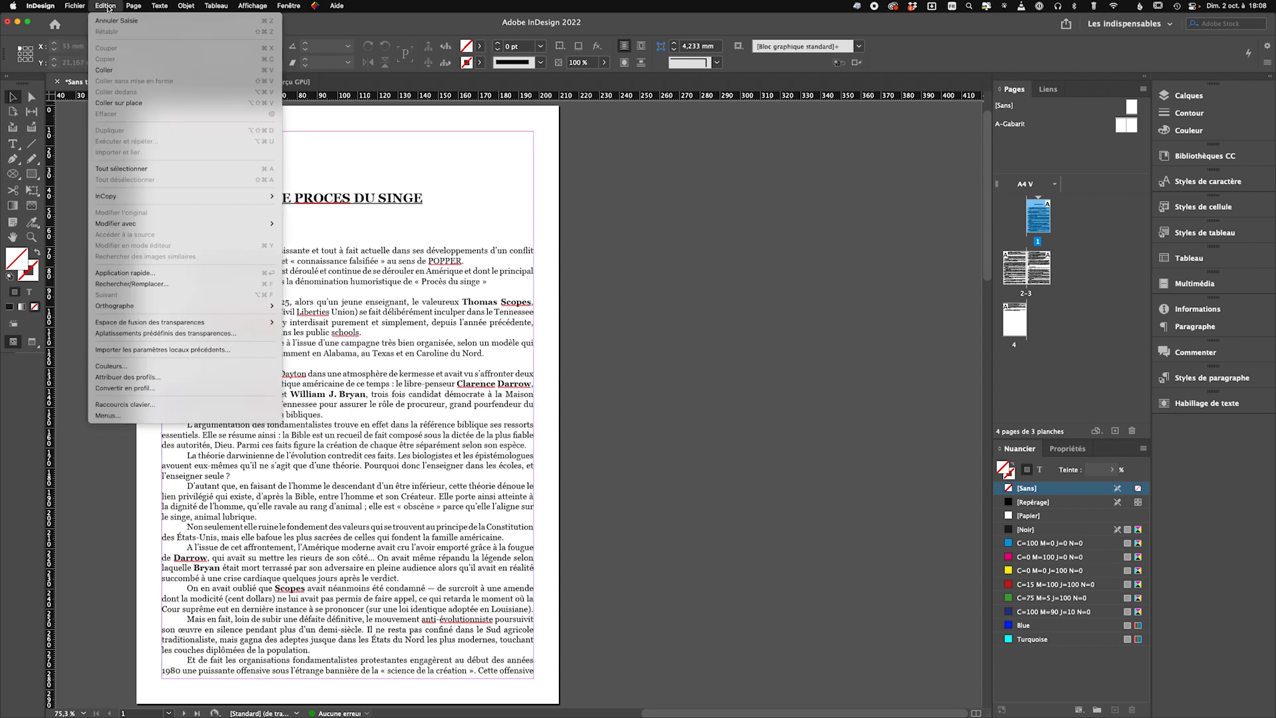
{"action": "left_click", "coordinate": [135, 286]}
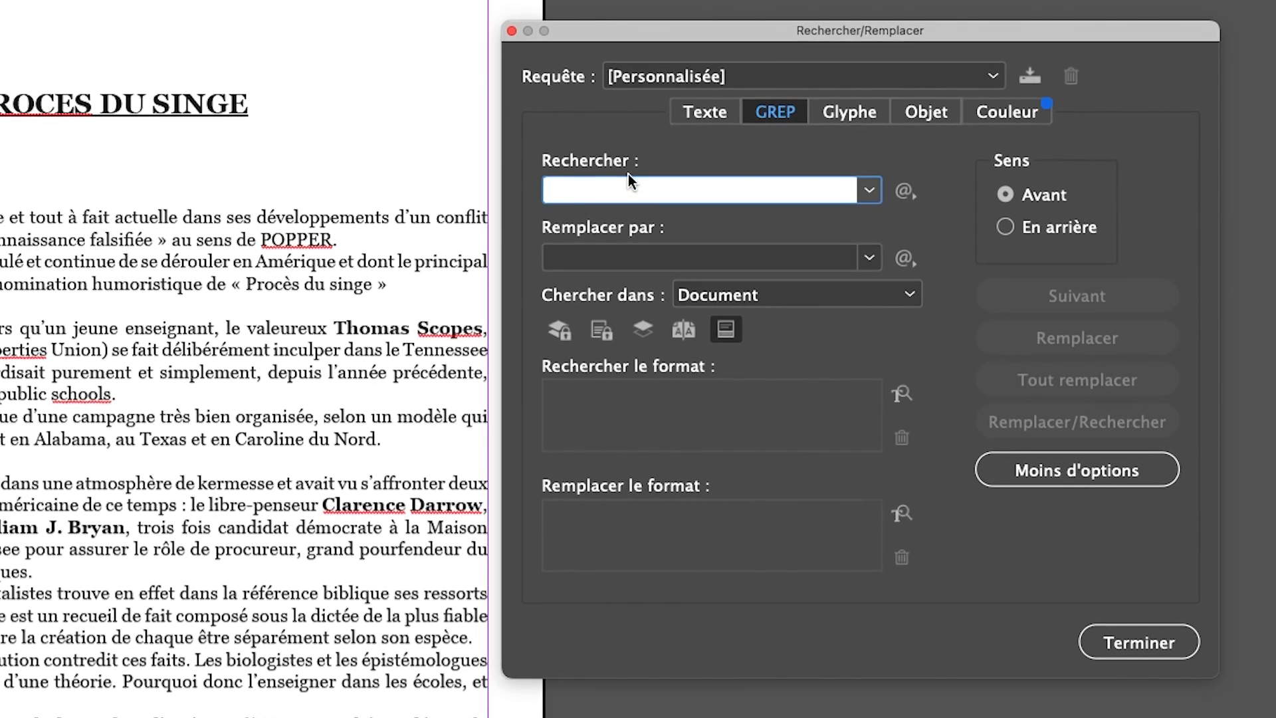
{"action": "left_click", "coordinate": [905, 192]}
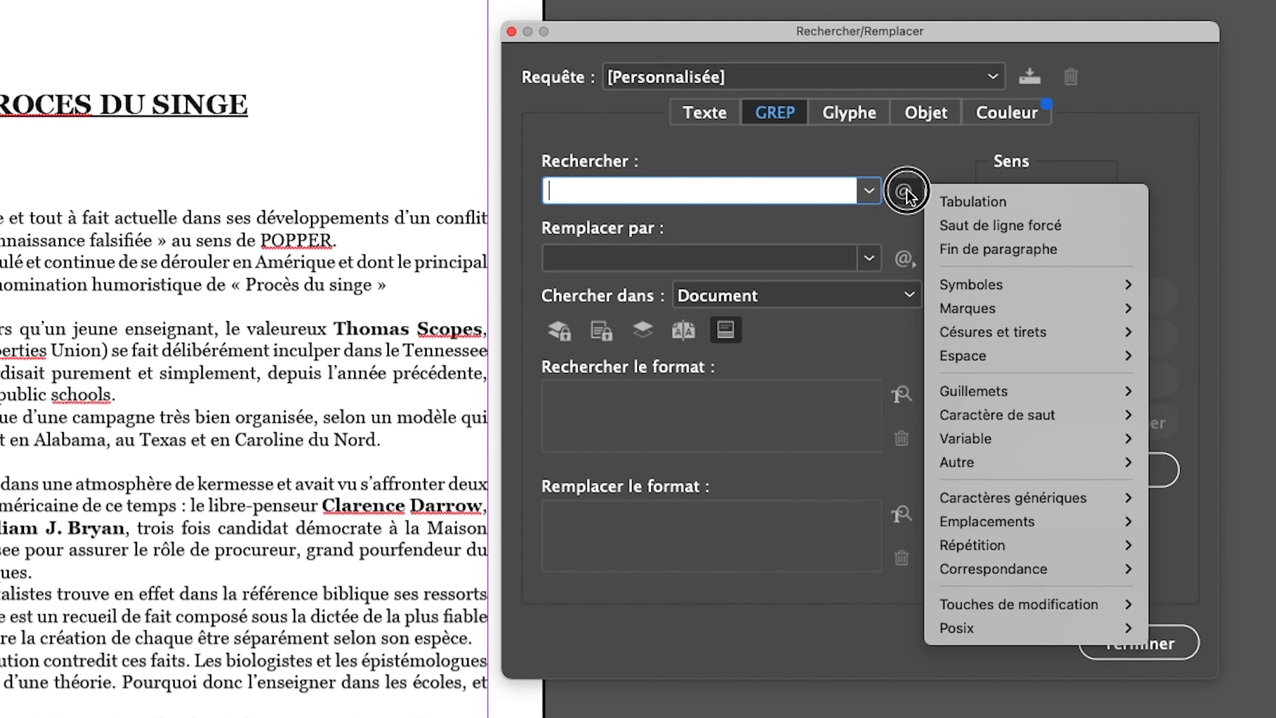
{"action": "mouse_move", "coordinate": [969, 358]}
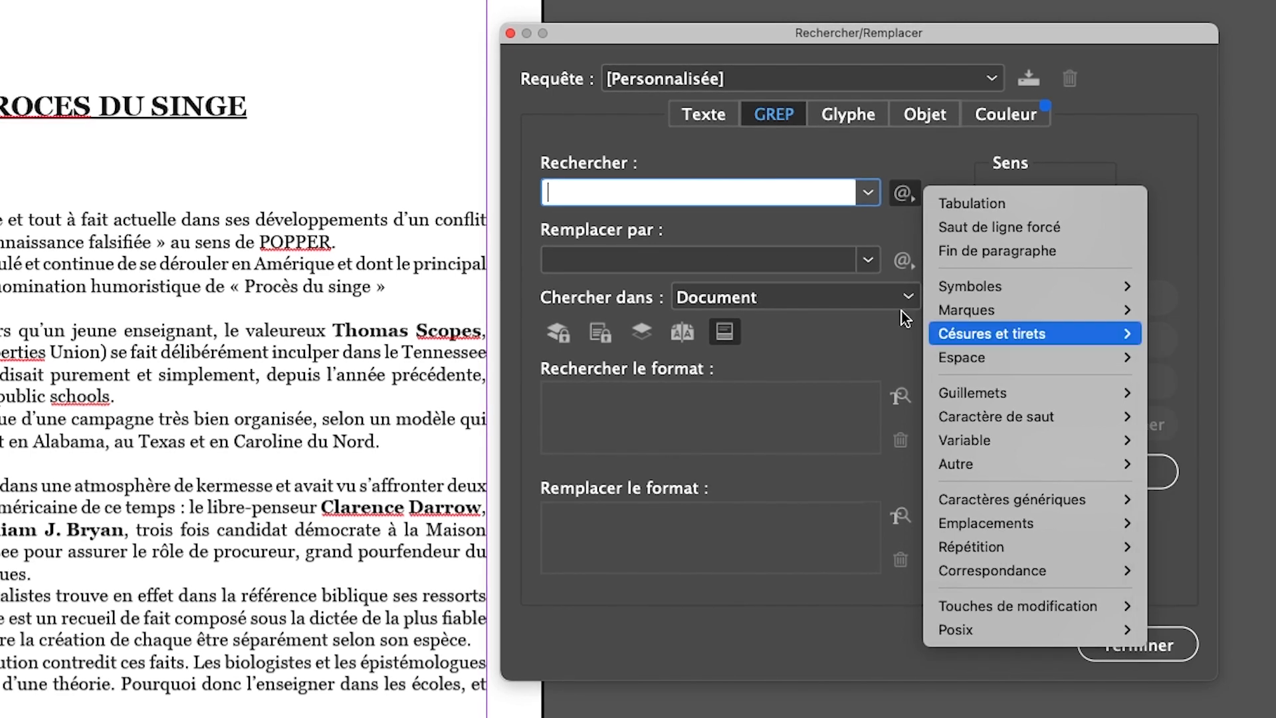
{"action": "left_click", "coordinate": [567, 193]}
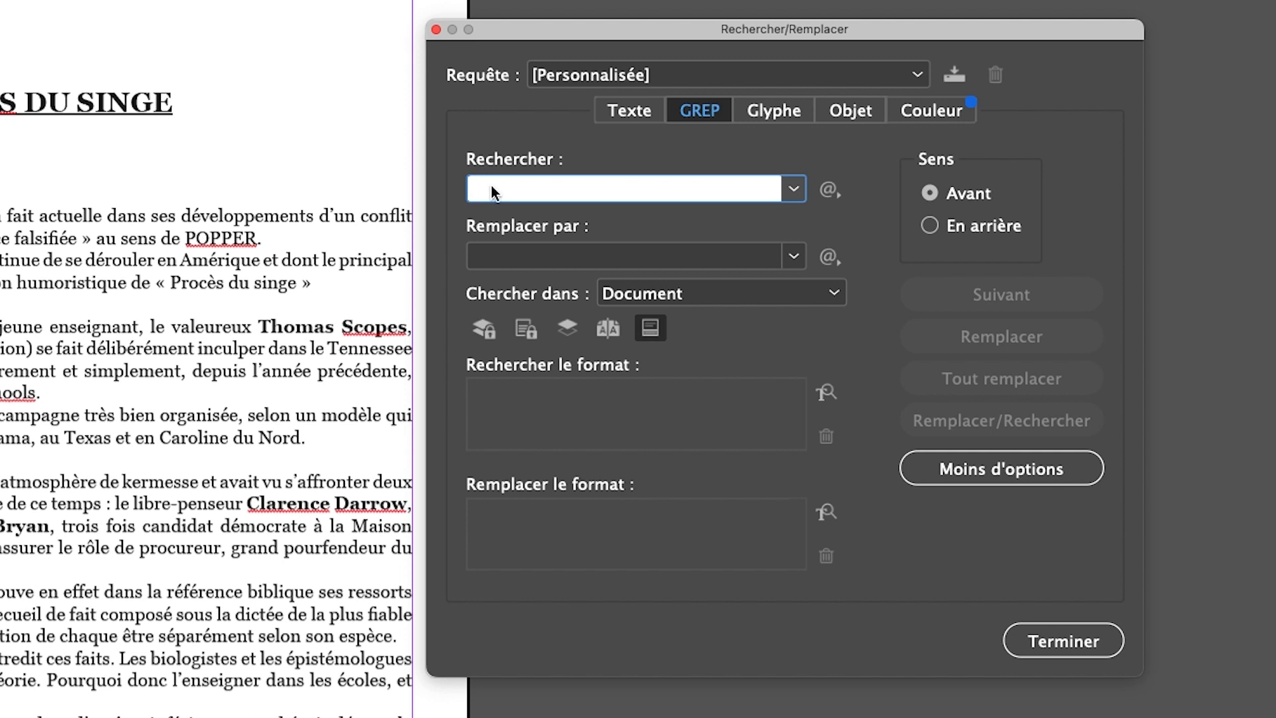
{"action": "type", "text": "\\h"}
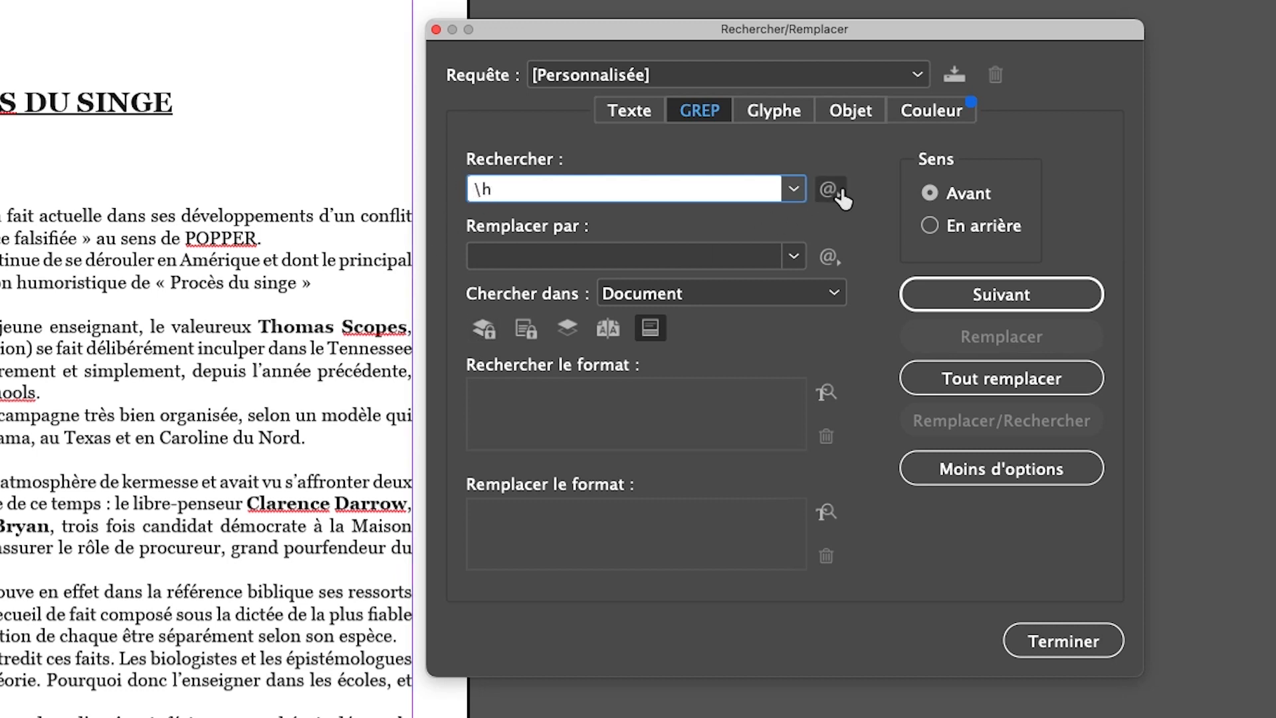
Insert the any-letter wildcard [\l\u] in front of \h in the search expression
{"action": "left_click", "coordinate": [830, 192]}
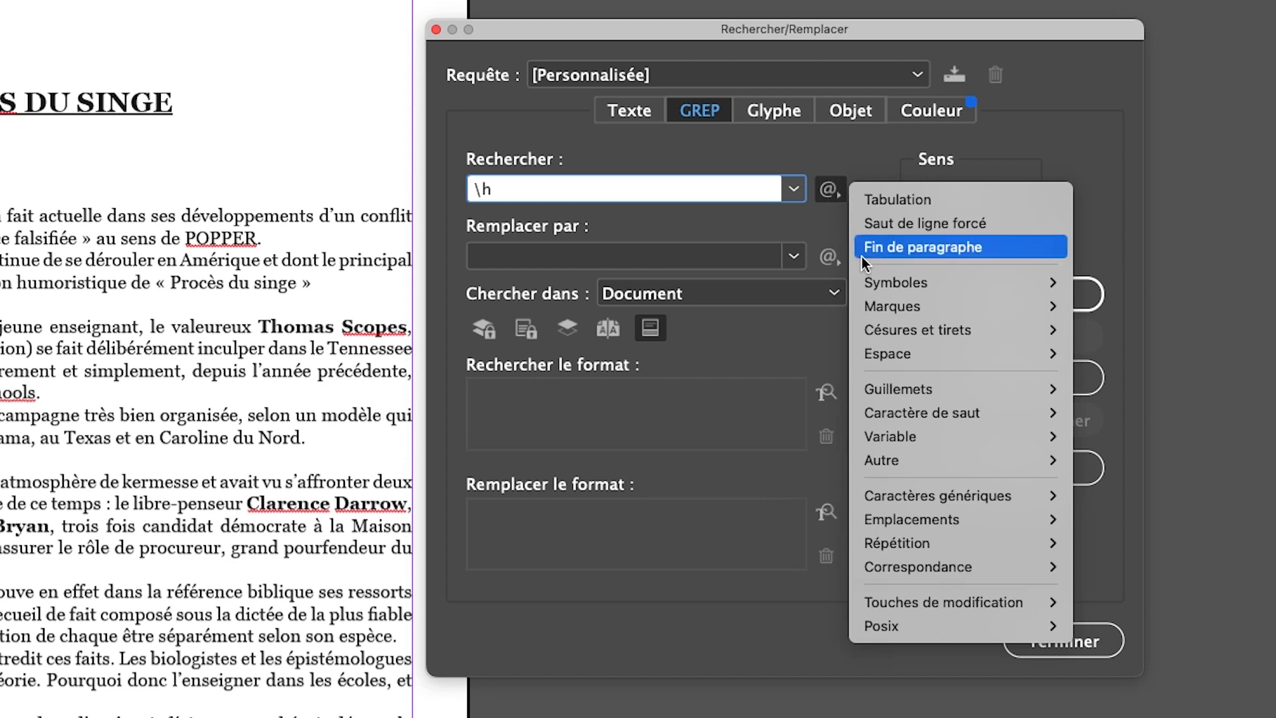
{"action": "mouse_move", "coordinate": [891, 335]}
{"action": "mouse_move", "coordinate": [913, 500]}
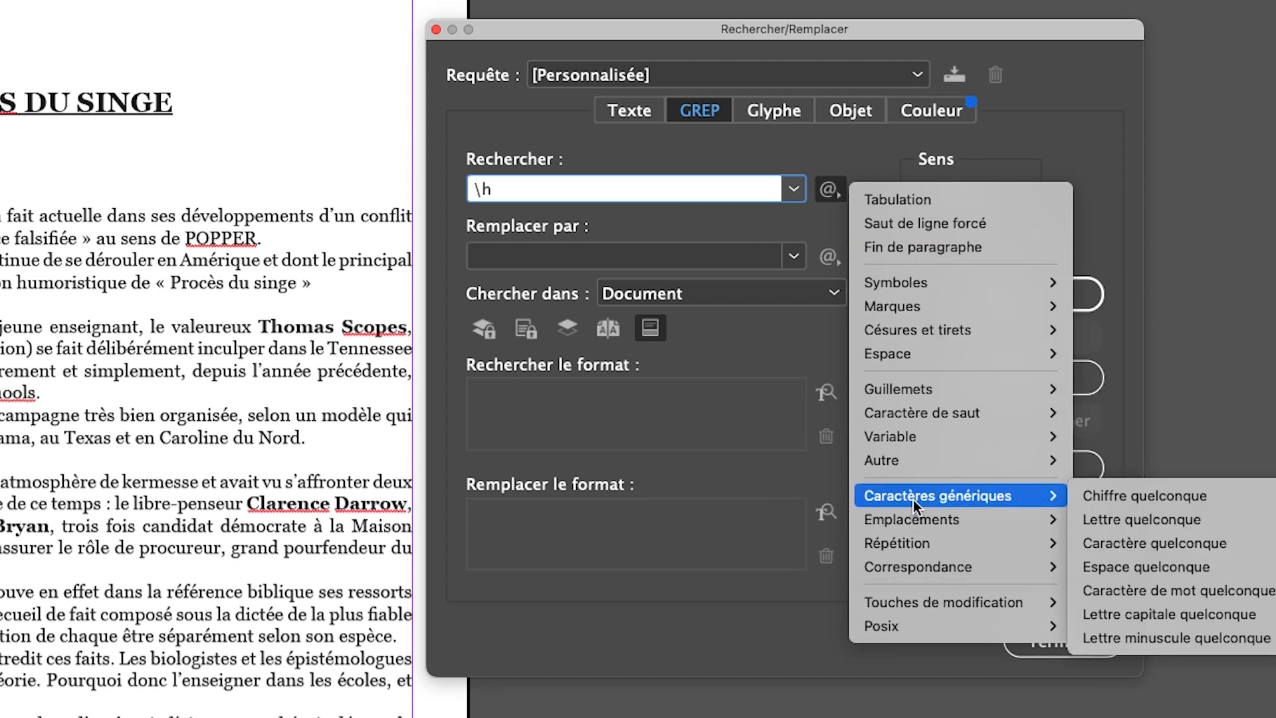
{"action": "left_click", "coordinate": [1157, 523]}
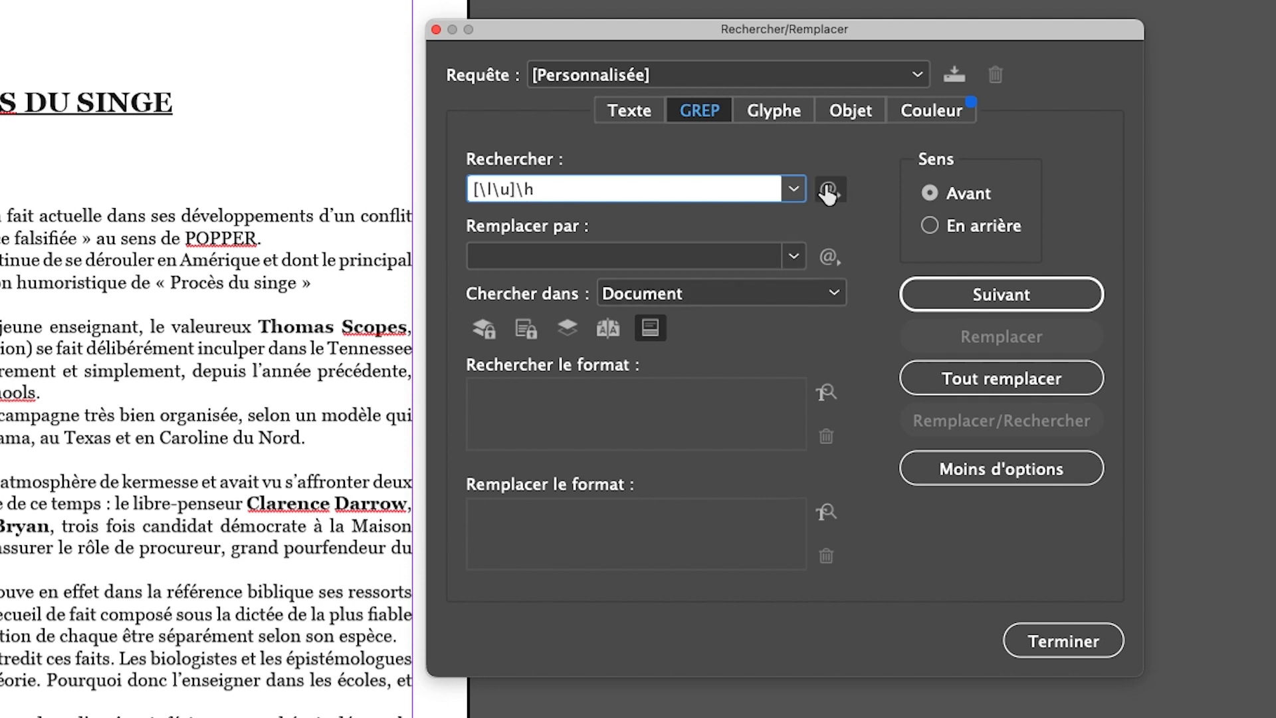
Insert \K between [\l\u] and \h so the letter is excluded from the match
{"action": "left_click", "coordinate": [828, 191]}
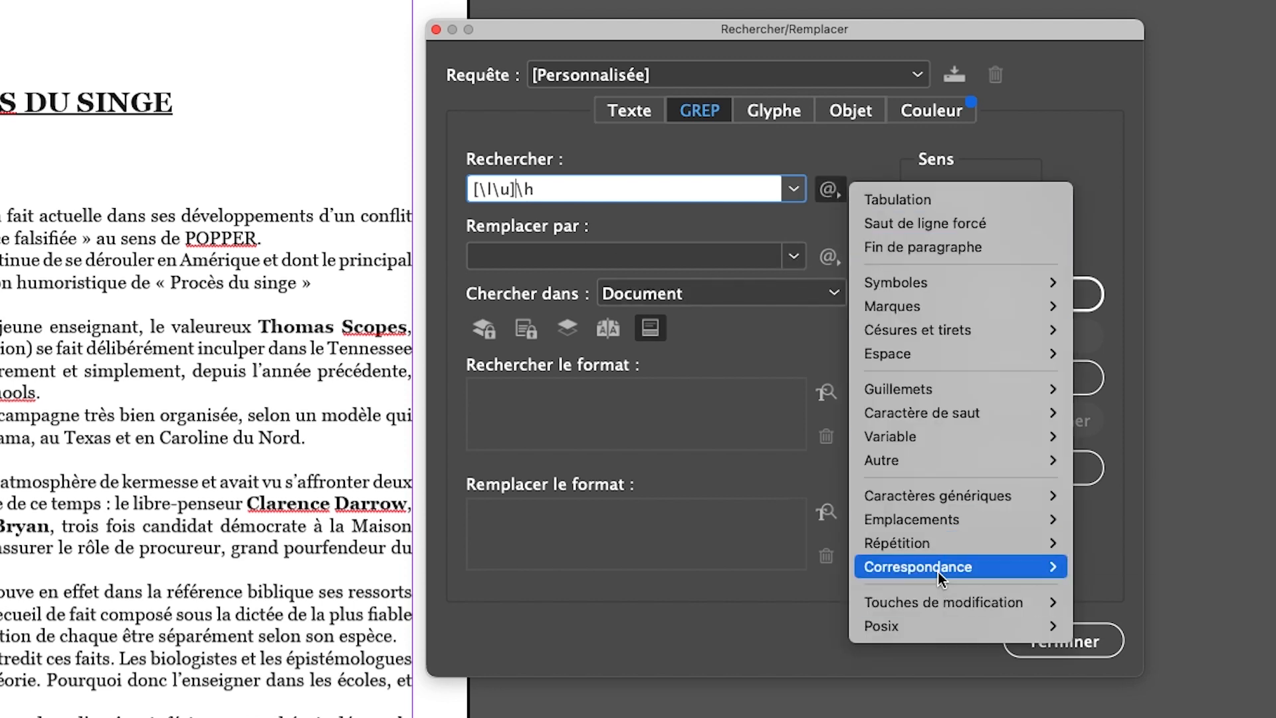
{"action": "mouse_move", "coordinate": [1003, 566]}
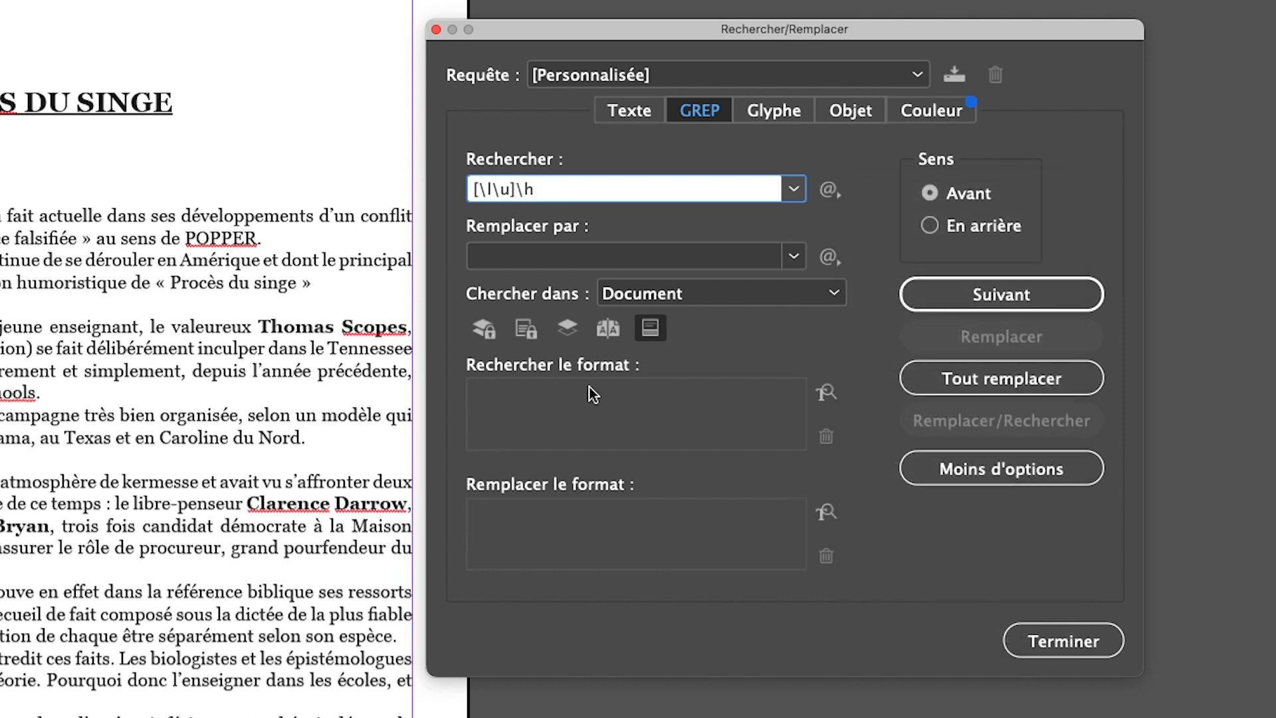
{"action": "type", "text": "\\K"}
Add the start-of-word location \< at the beginning of the search expression, giving \<[\l\u]\K\h
{"action": "left_click", "coordinate": [471, 189]}
{"action": "left_click", "coordinate": [829, 191]}
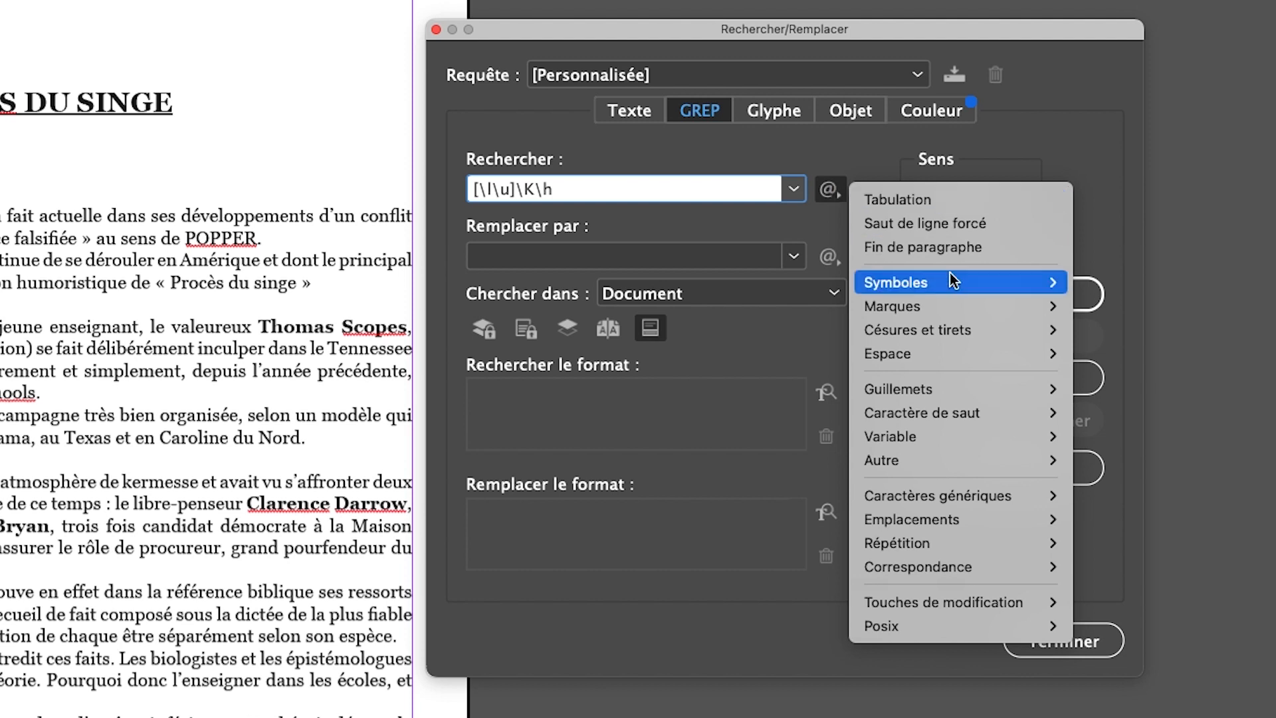
{"action": "mouse_move", "coordinate": [948, 286]}
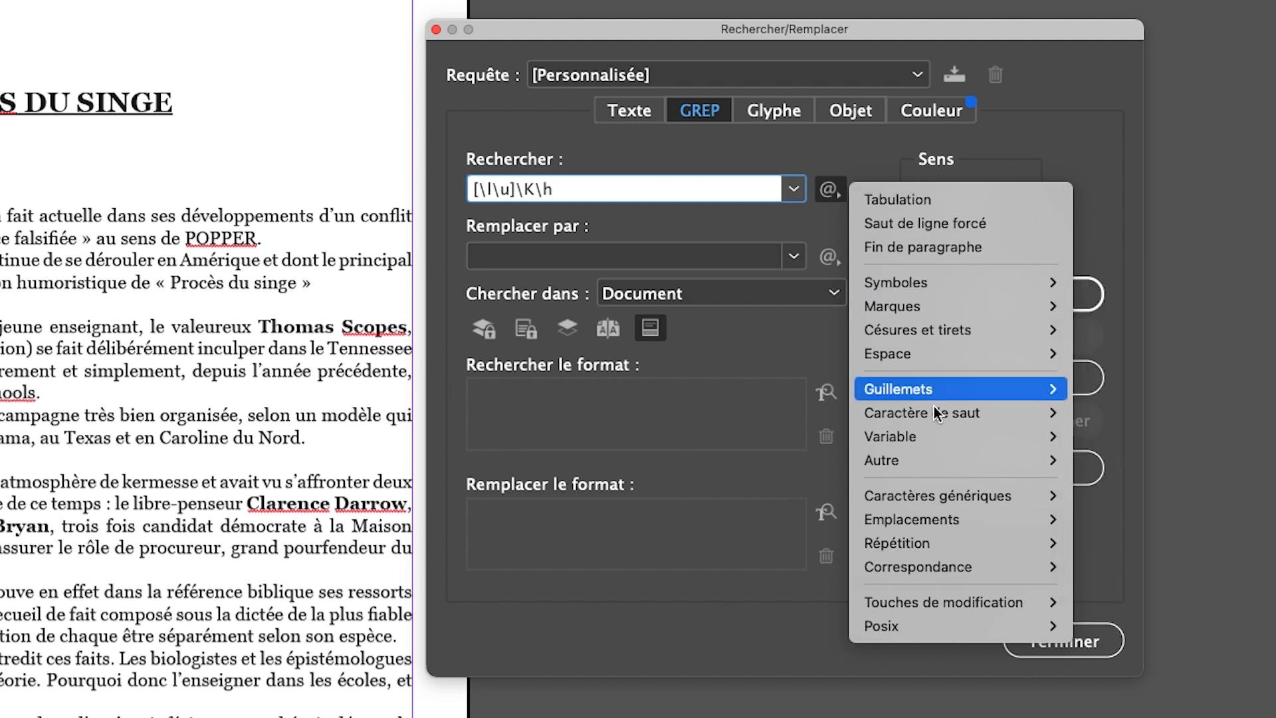
{"action": "mouse_move", "coordinate": [938, 520]}
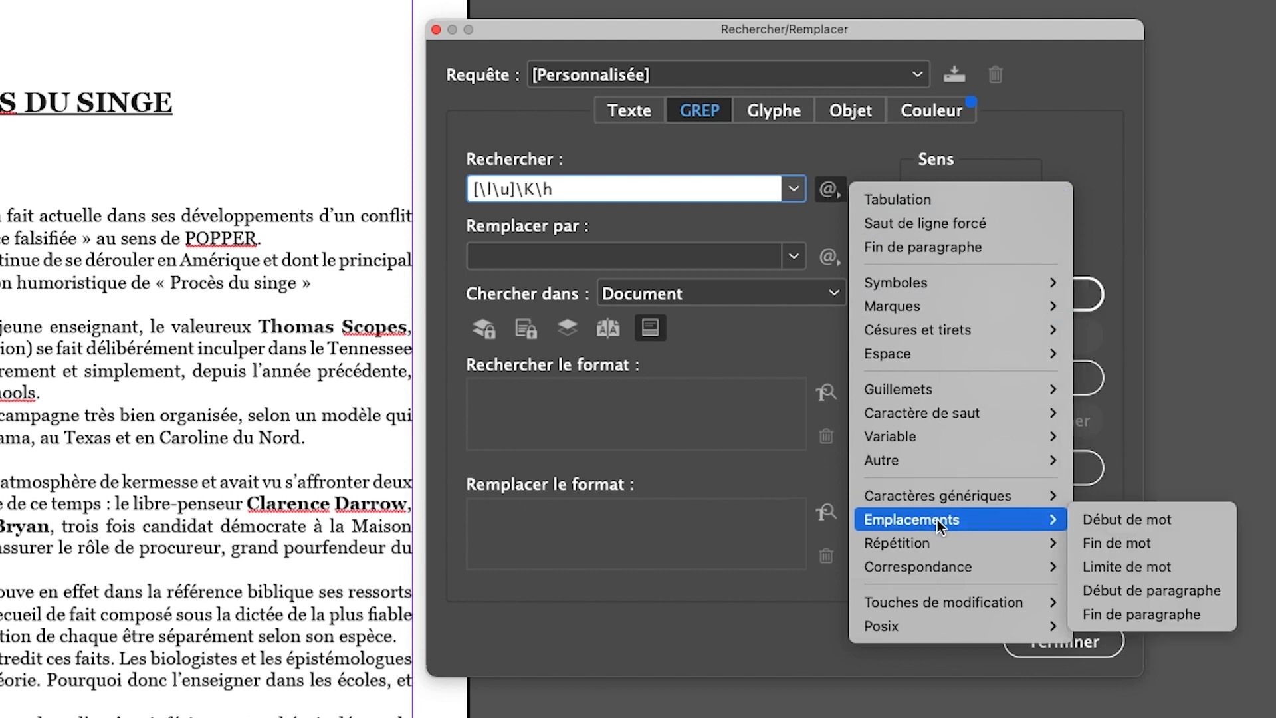
{"action": "left_click", "coordinate": [1145, 521]}
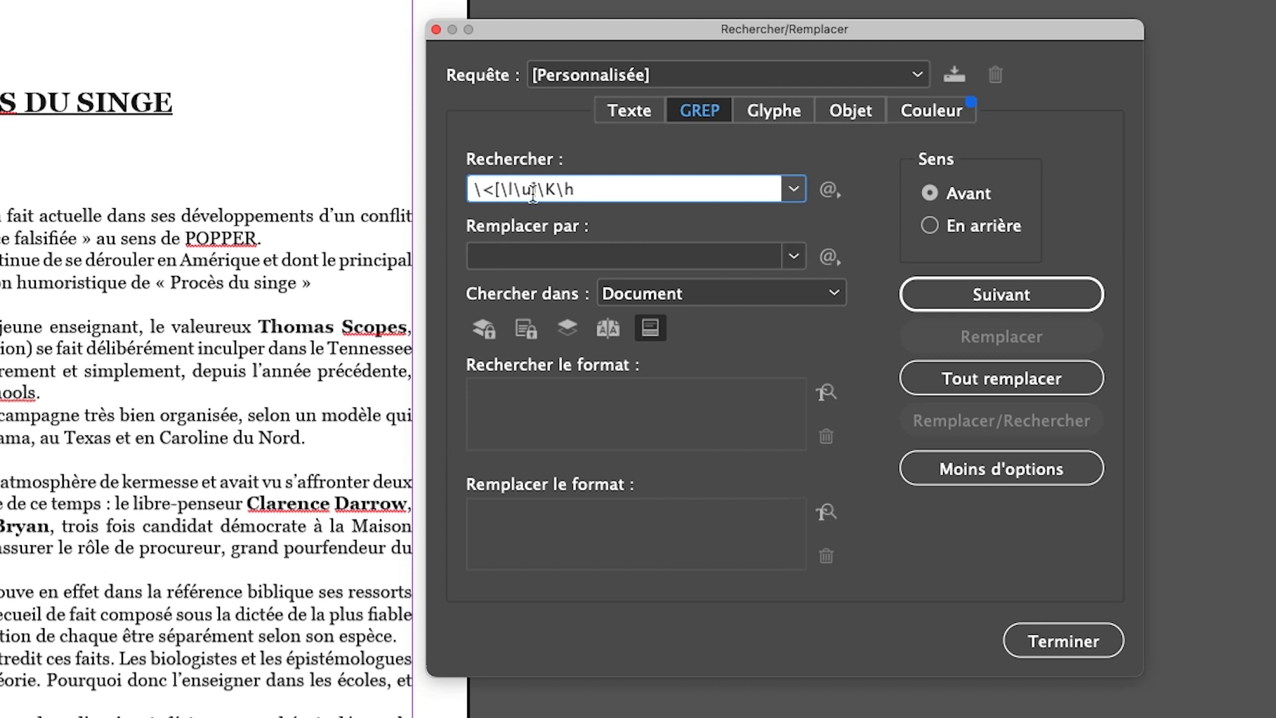
Set the replacement to a nonbreaking space (~S)
{"action": "left_click", "coordinate": [835, 254]}
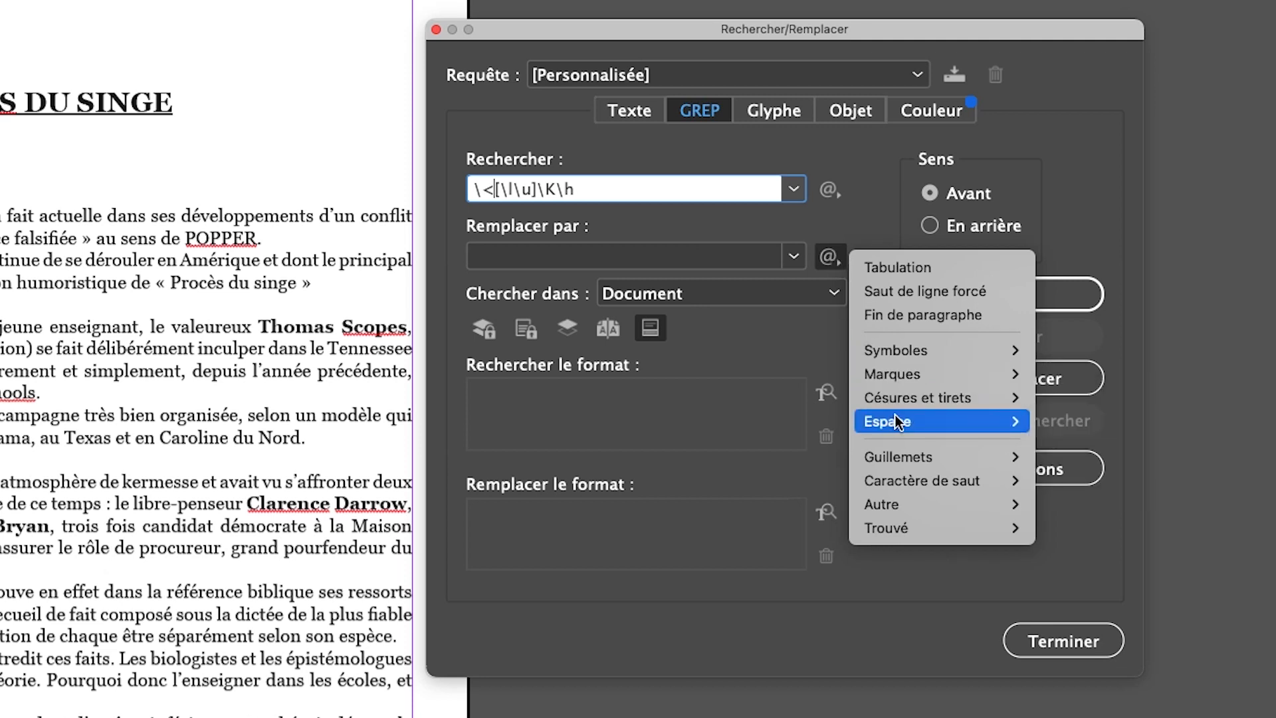
{"action": "mouse_move", "coordinate": [895, 429]}
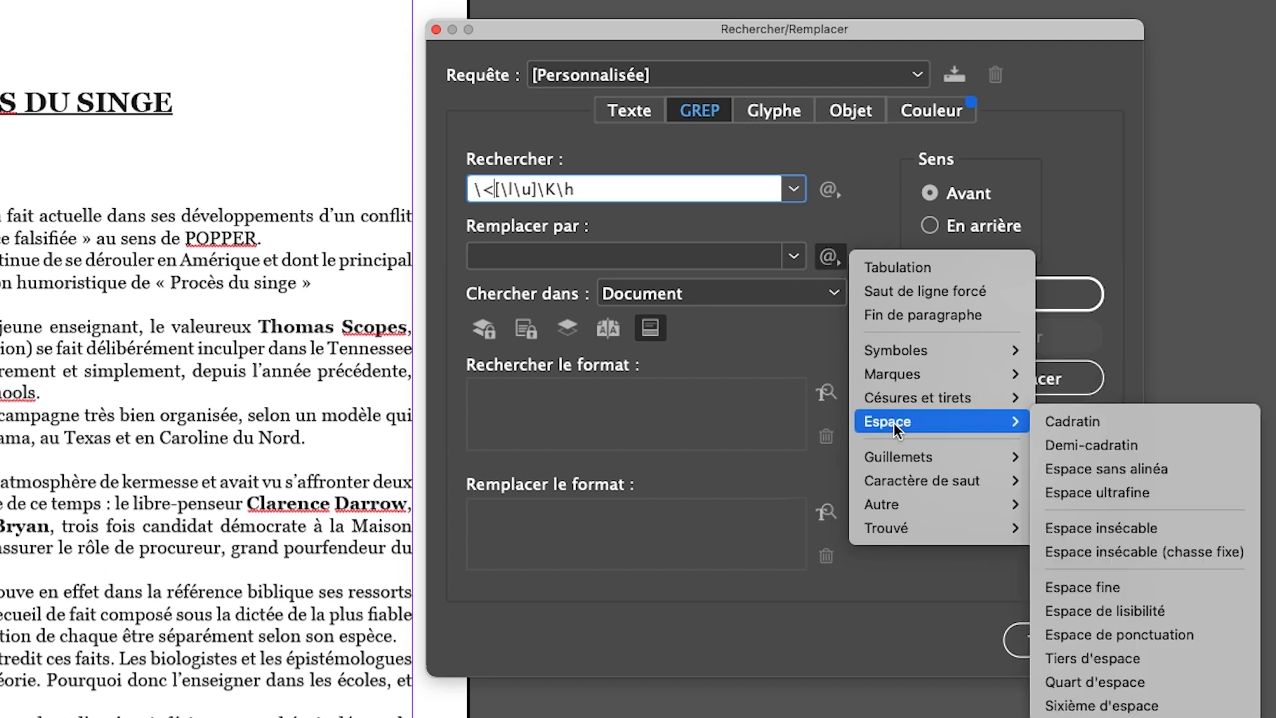
{"action": "left_click", "coordinate": [1105, 536]}
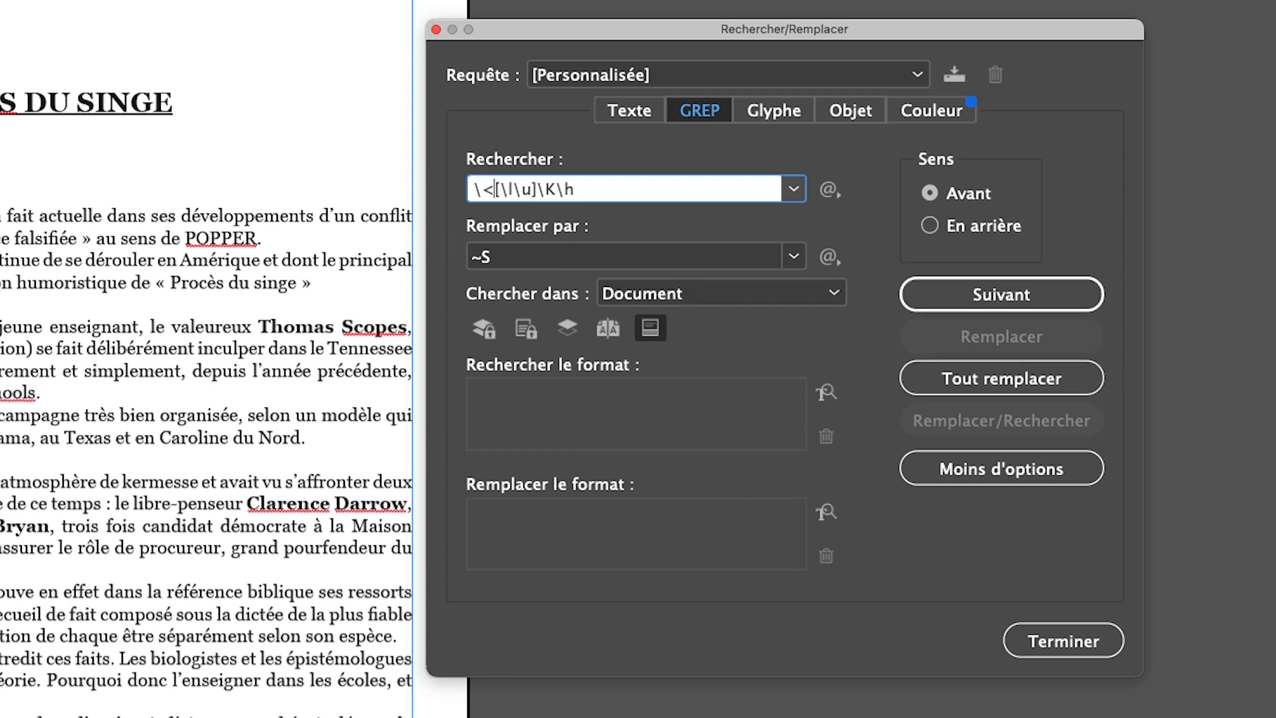
Find the spaces after one-letter words on page 1 and replace them one at a time with nonbreaking spaces
{"action": "left_click", "coordinate": [994, 293]}
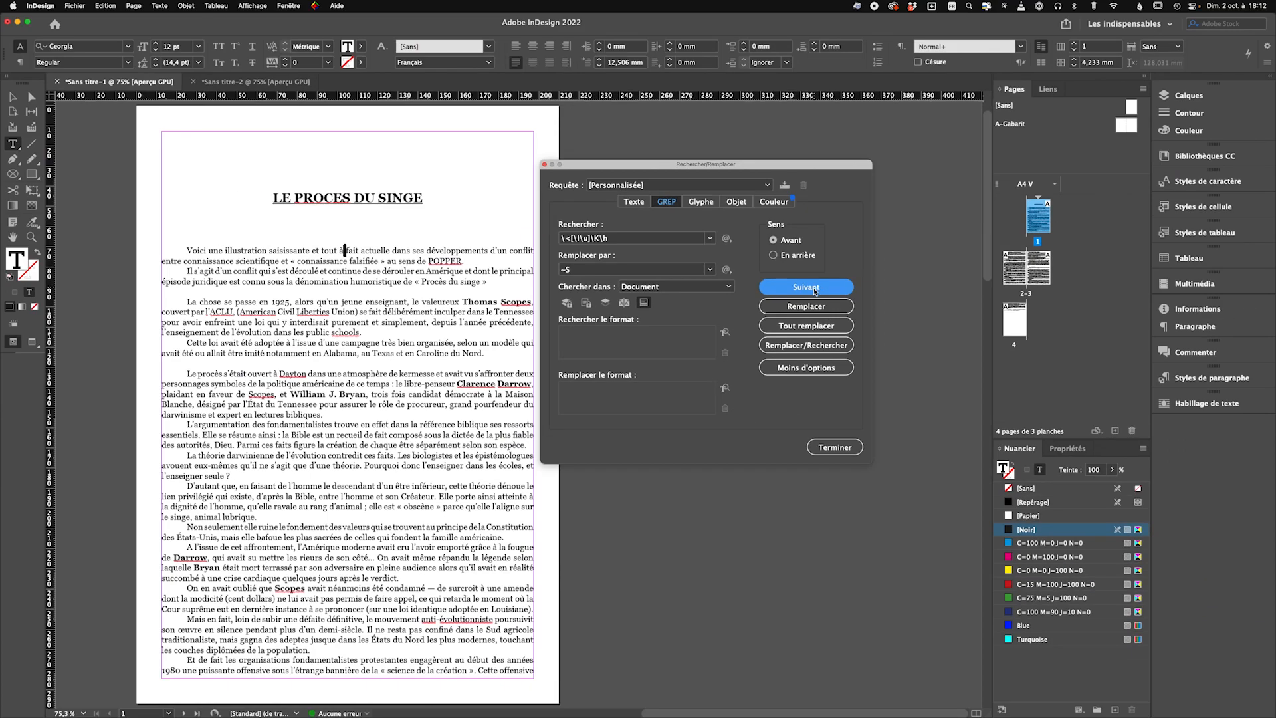
{"action": "left_click", "coordinate": [815, 290]}
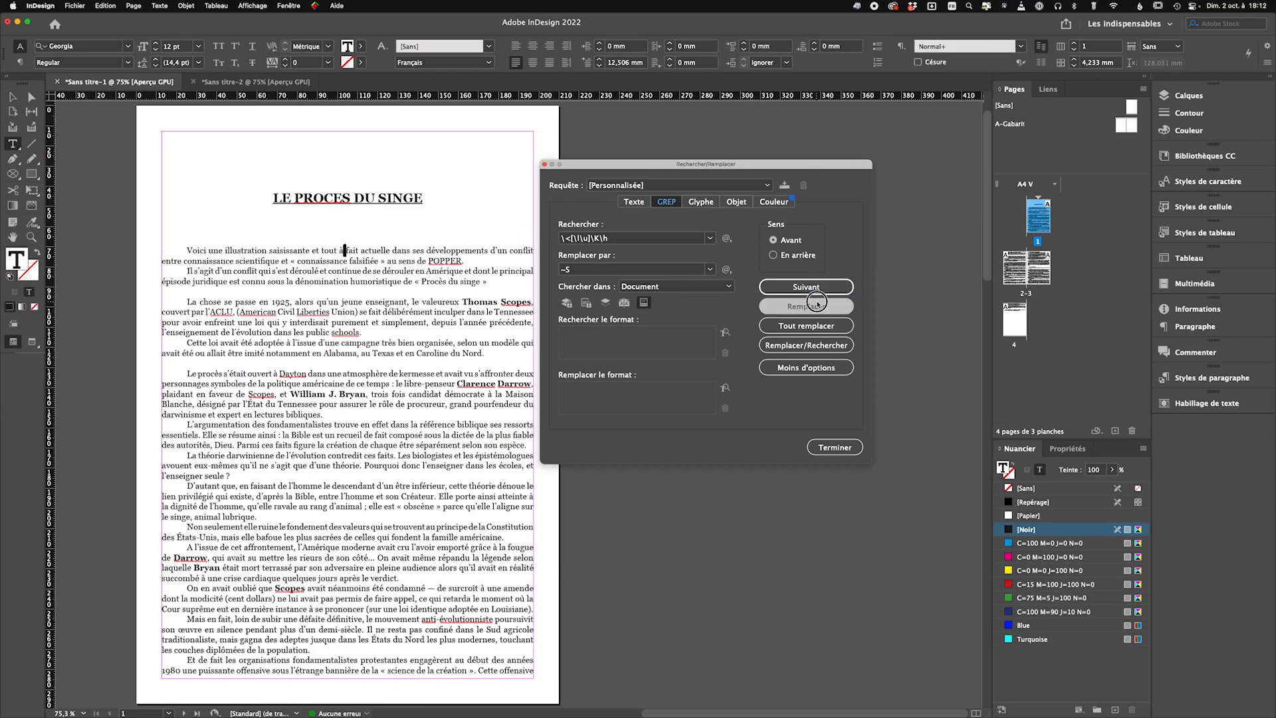
{"action": "left_click", "coordinate": [814, 289]}
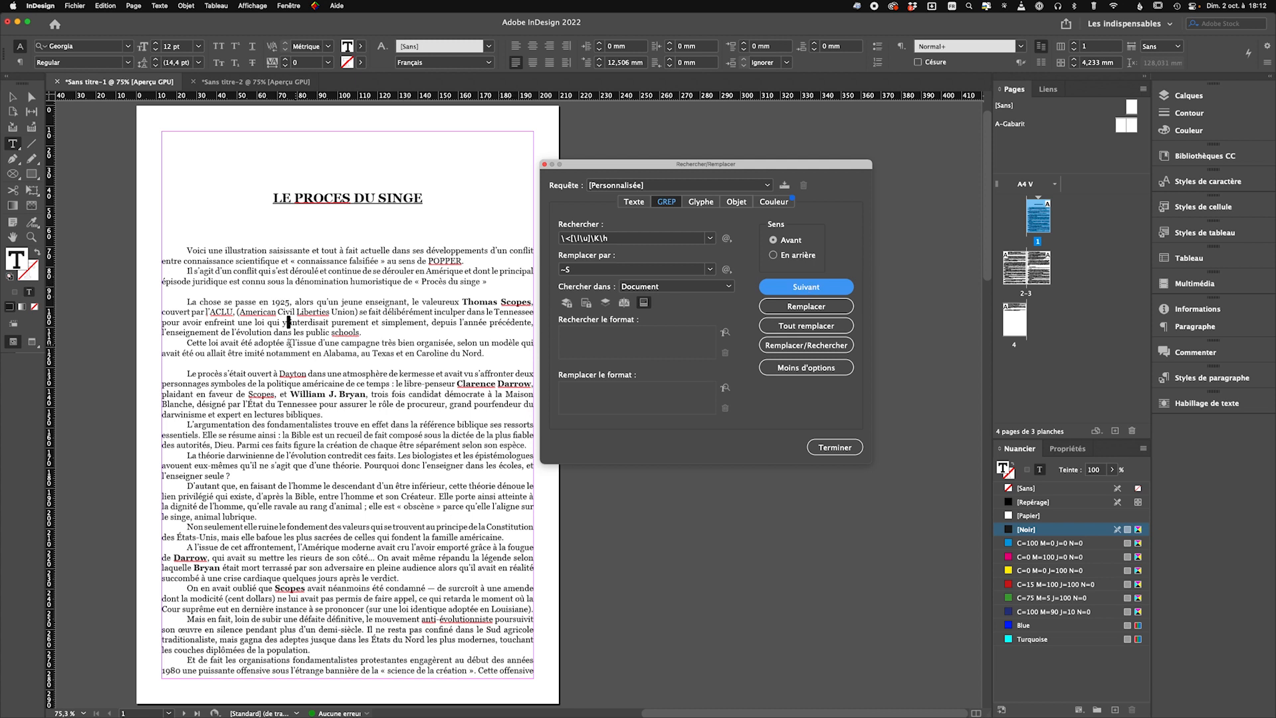
{"action": "left_click", "coordinate": [815, 306]}
{"action": "left_click", "coordinate": [817, 307]}
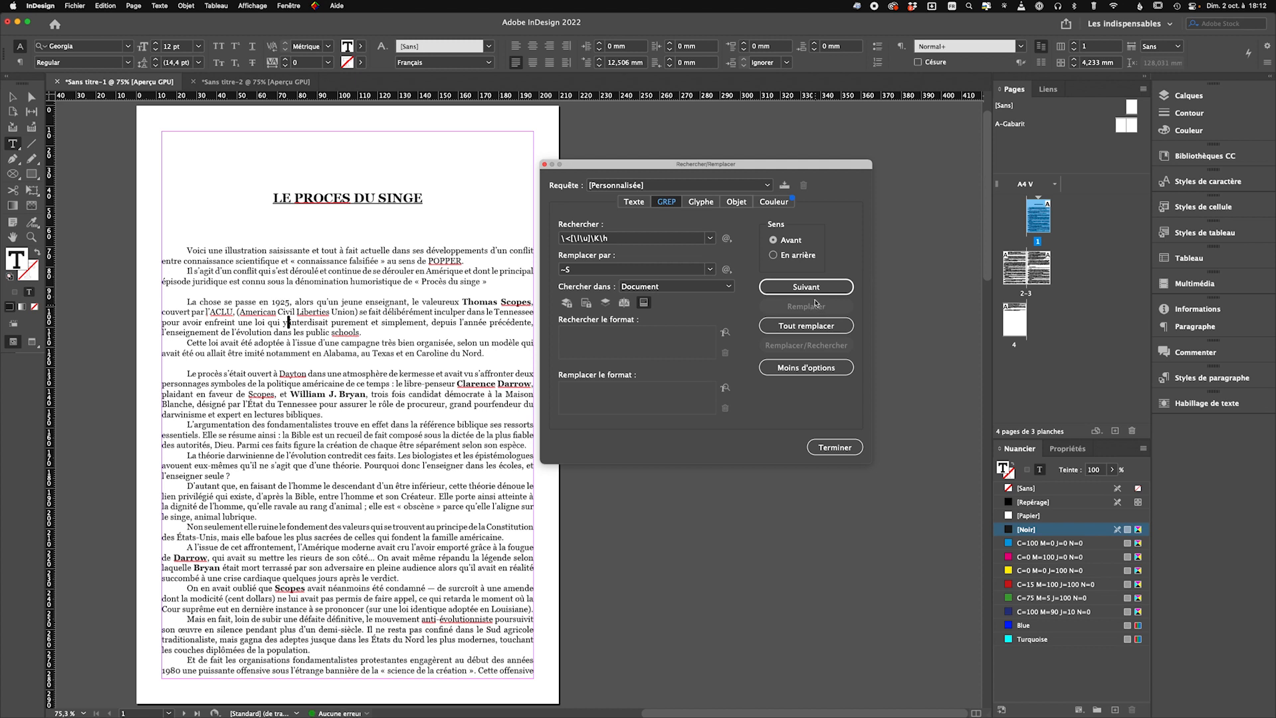
{"action": "left_click", "coordinate": [815, 289]}
{"action": "left_click", "coordinate": [815, 289]}
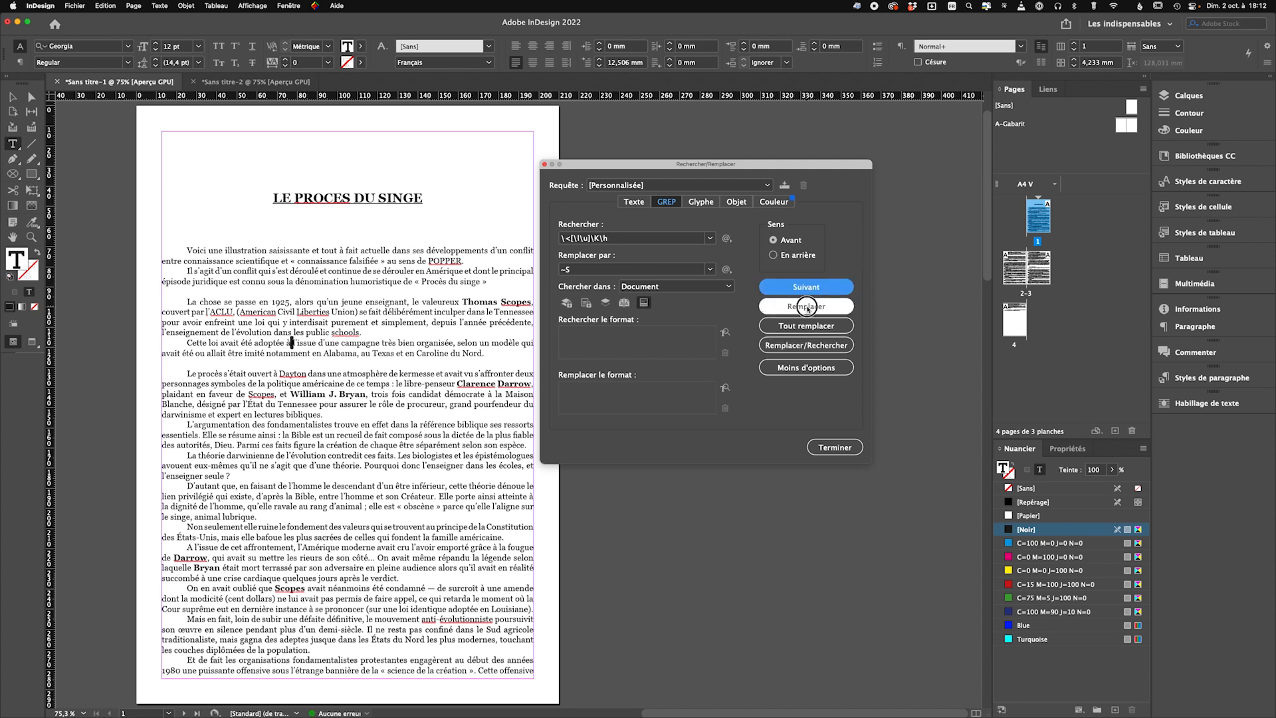
{"action": "left_click", "coordinate": [807, 287]}
{"action": "left_click", "coordinate": [805, 305]}
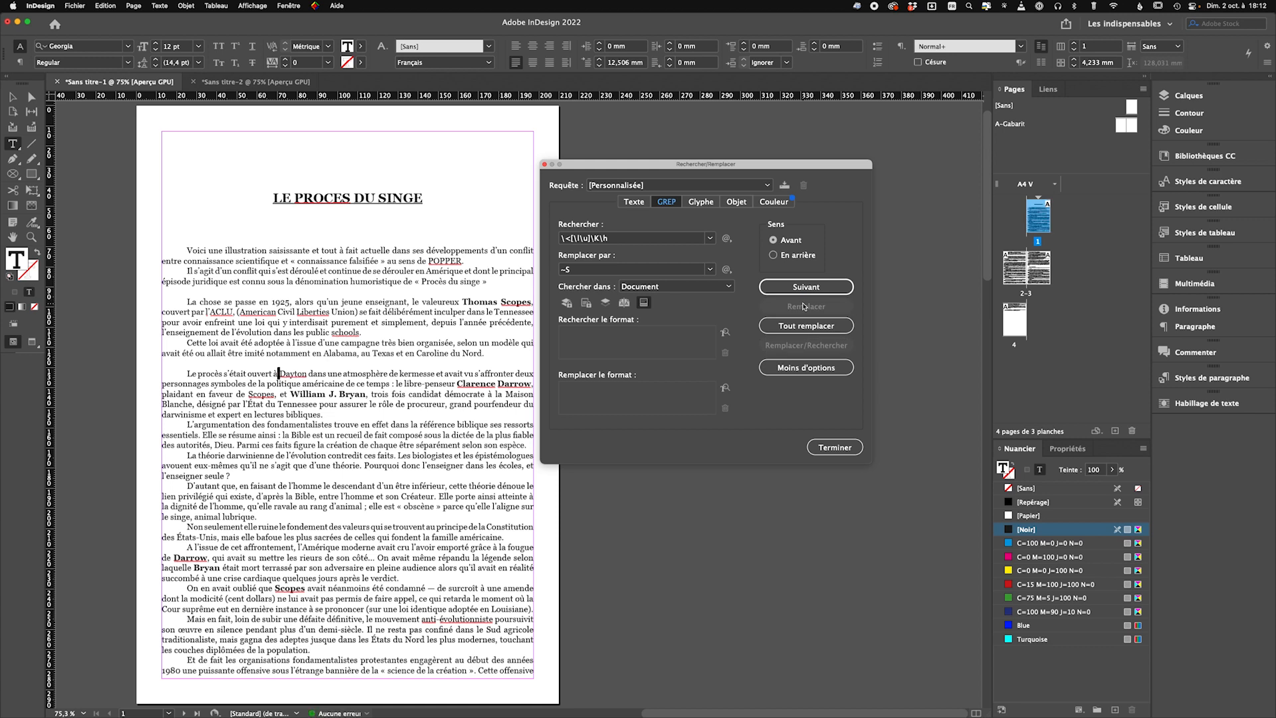
{"action": "left_click", "coordinate": [794, 288]}
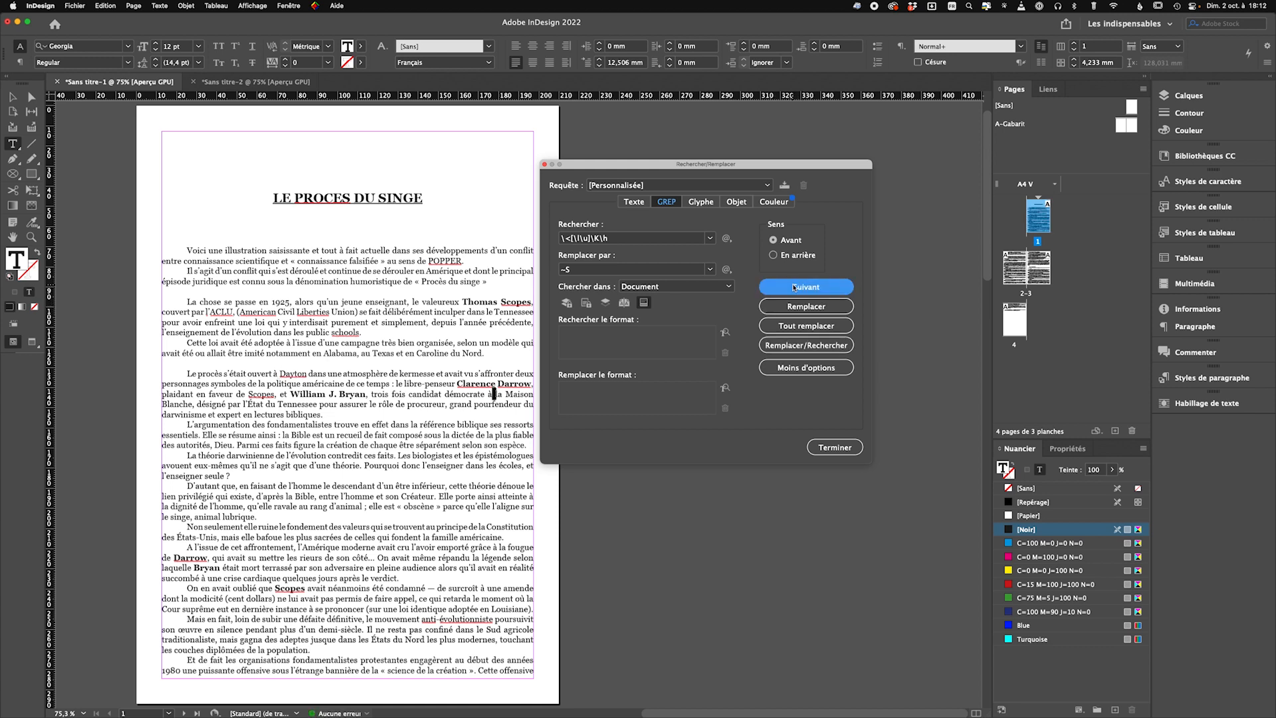
{"action": "left_click", "coordinate": [794, 307]}
{"action": "left_click", "coordinate": [793, 290]}
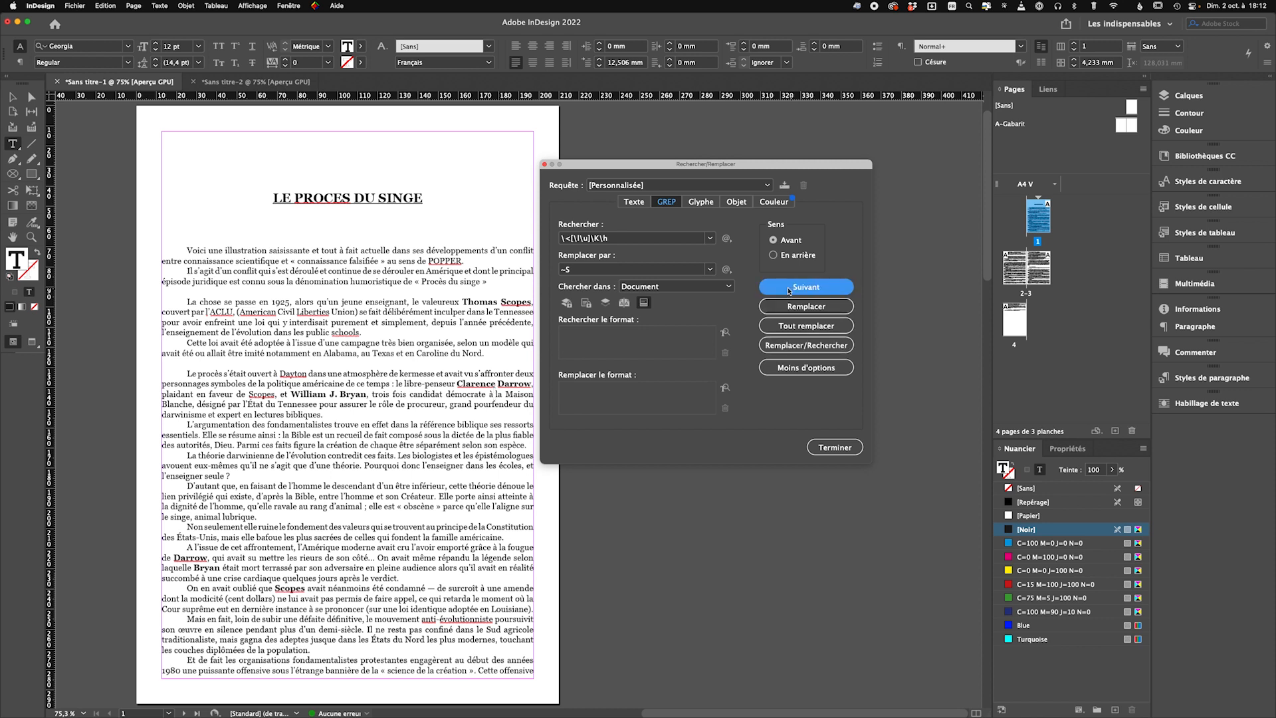
{"action": "mouse_move", "coordinate": [655, 167]}
{"action": "left_mouse_down"}
{"action": "mouse_move", "coordinate": [678, 156]}
{"action": "mouse_move", "coordinate": [665, 150]}
{"action": "left_mouse_up"}
{"action": "left_click", "coordinate": [817, 289]}
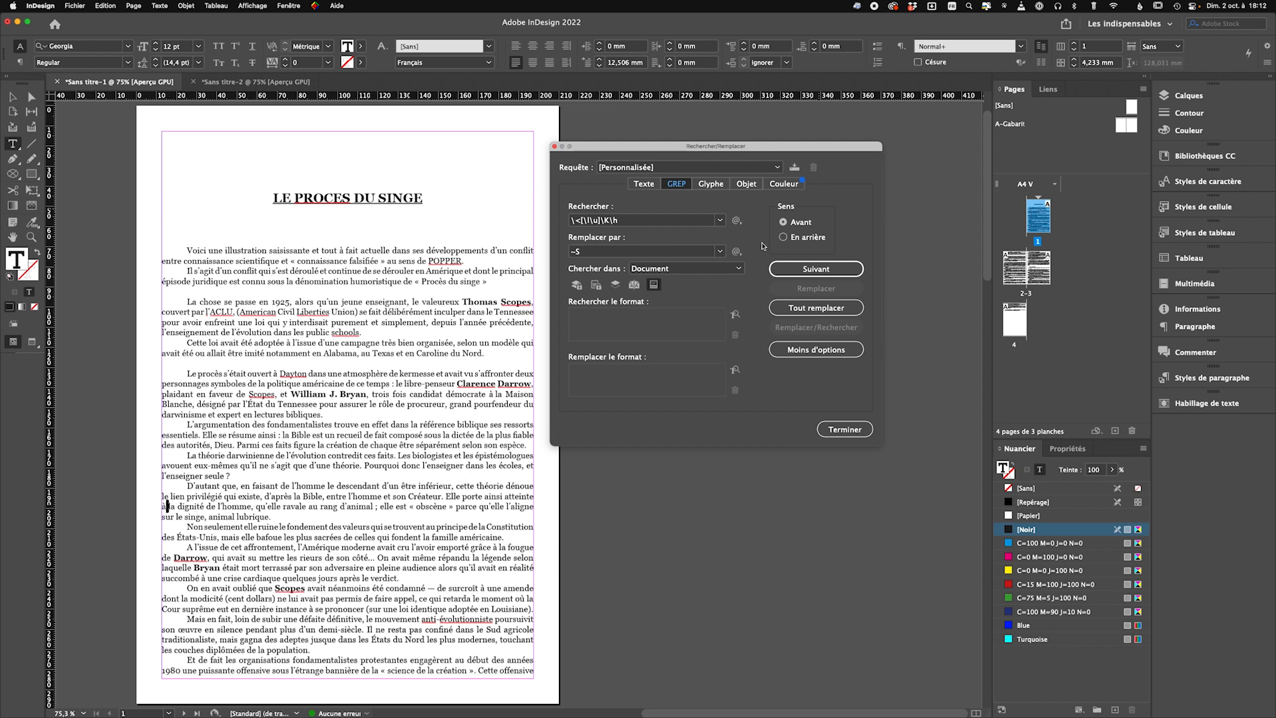
Replace all remaining matches in the document and close the find/replace dialog
{"action": "left_click", "coordinate": [816, 307]}
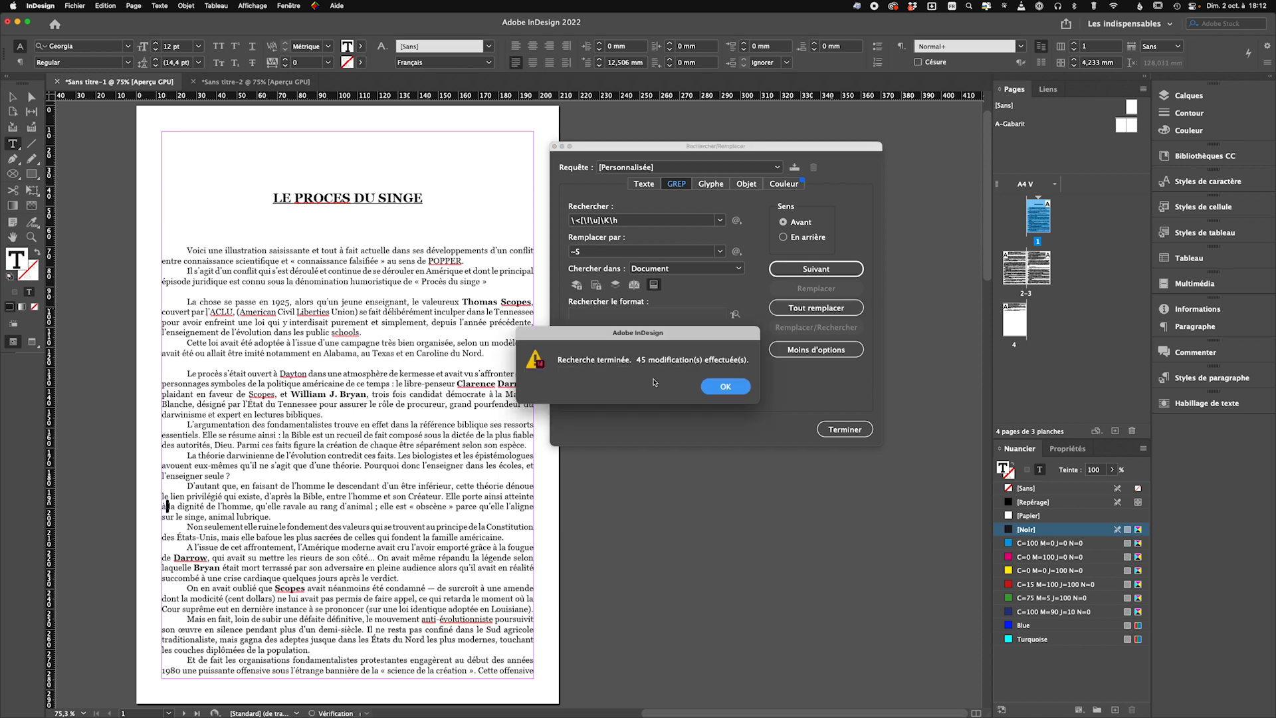
{"action": "left_click", "coordinate": [744, 393]}
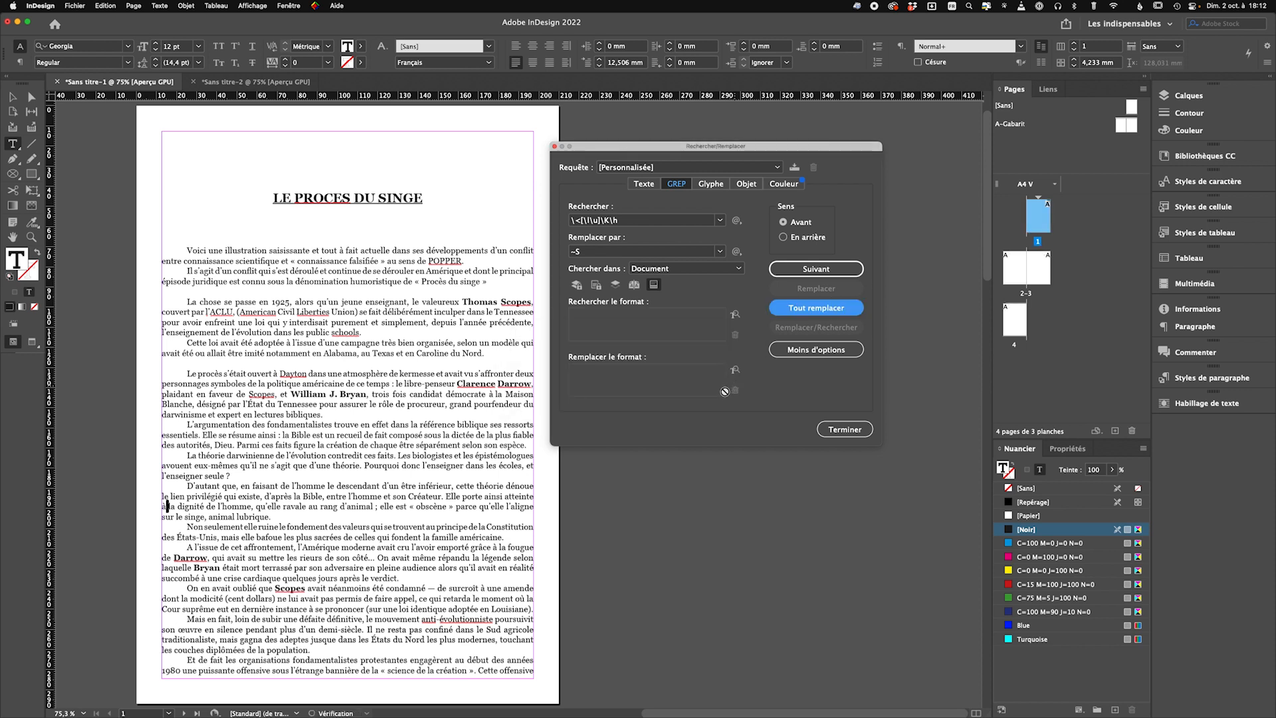
{"action": "left_click", "coordinate": [838, 430]}
Check the line ends on page 4 and pages 2-3 for remaining one-letter words
{"action": "double_click", "coordinate": [1015, 324]}
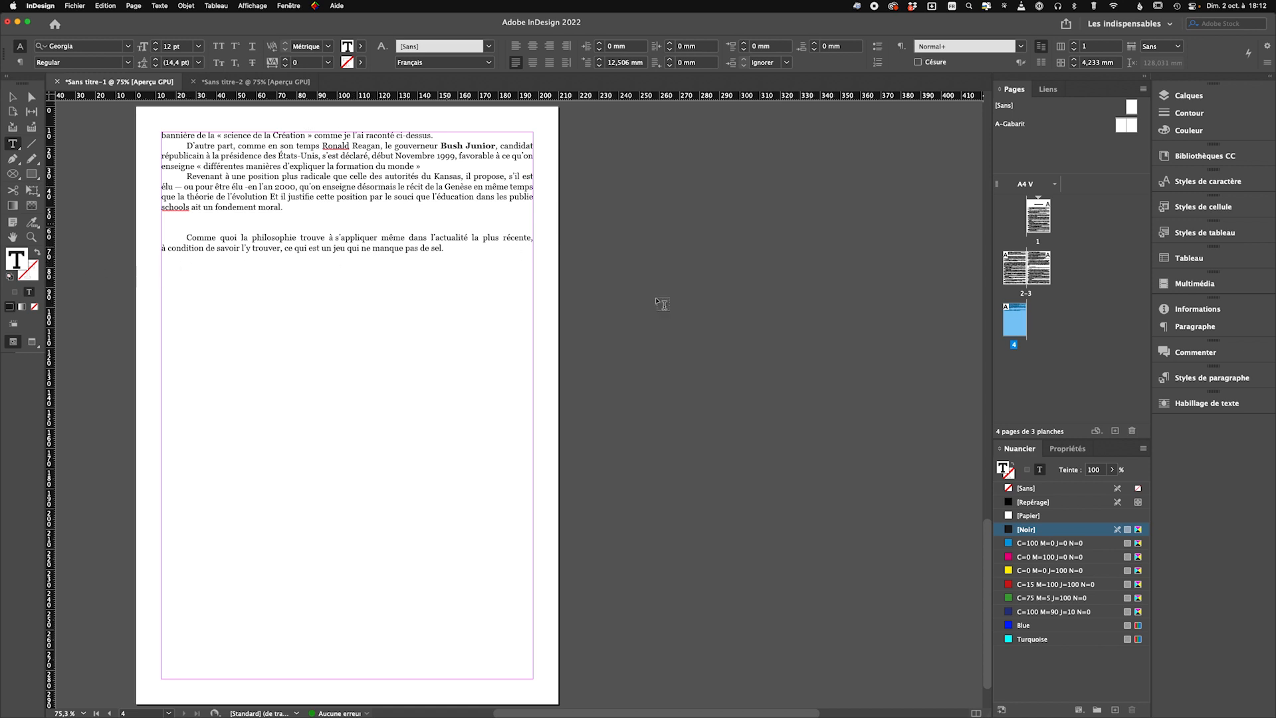
{"action": "double_click", "coordinate": [1024, 293]}
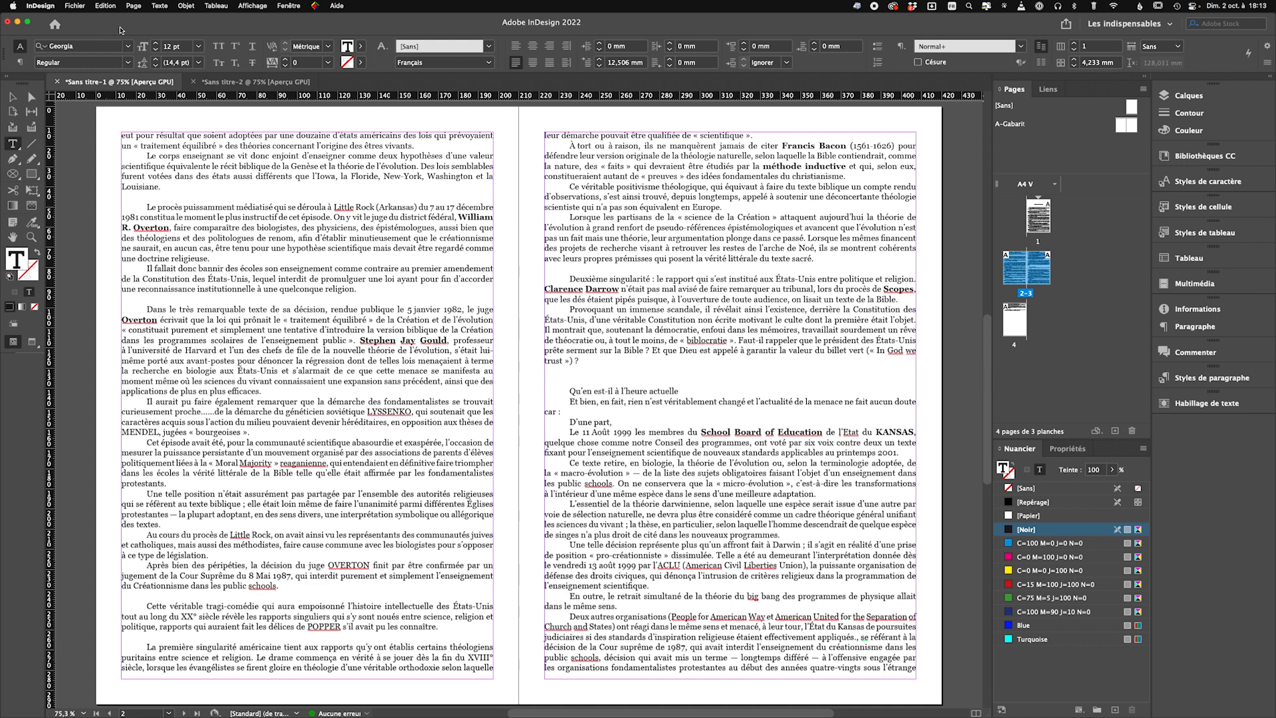
Open find/replace with the current GREP search and save it as a query named "Lettre isolé à gauche"
{"action": "left_click", "coordinate": [106, 6]}
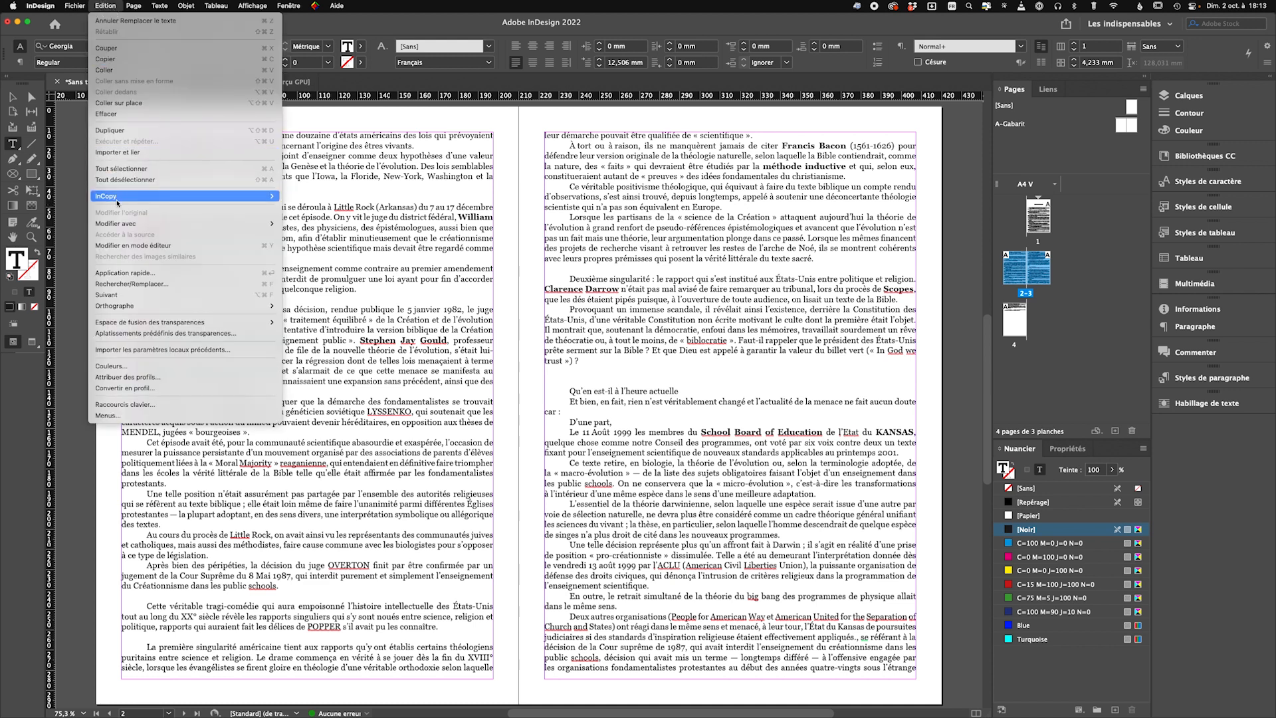
{"action": "left_click", "coordinate": [130, 284]}
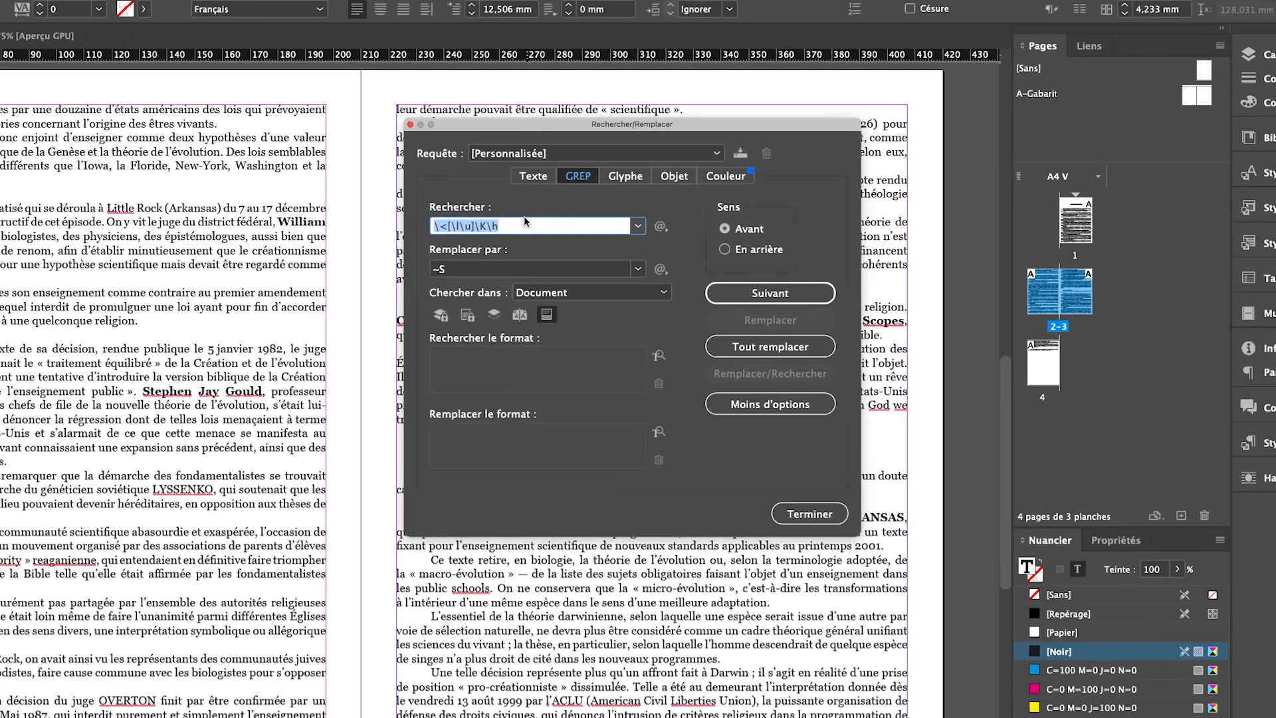
{"action": "left_click", "coordinate": [641, 221]}
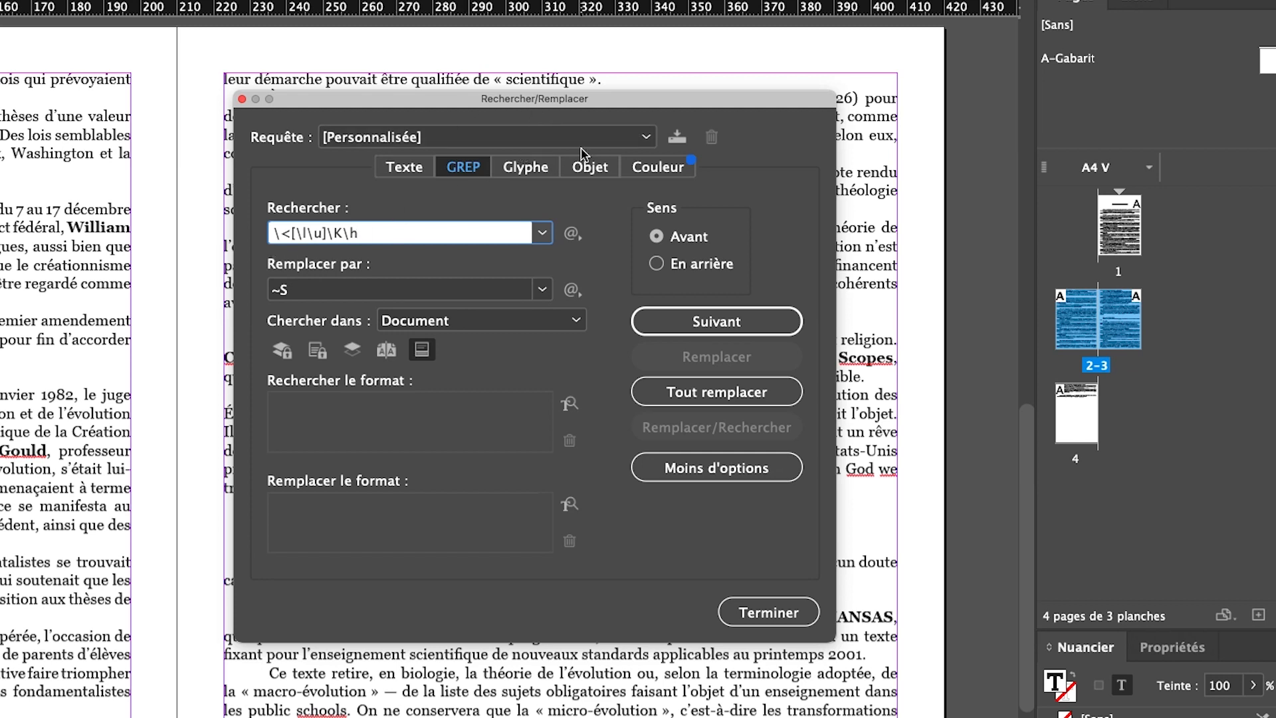
{"action": "left_click", "coordinate": [677, 137]}
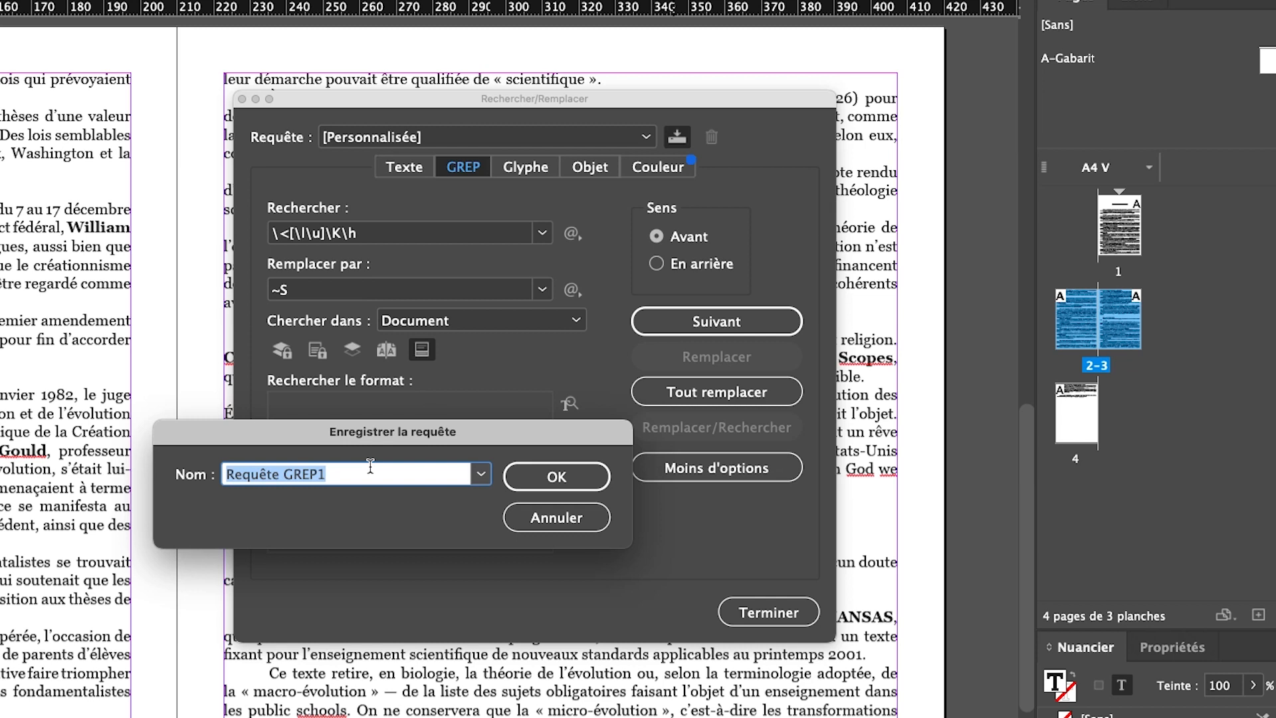
{"action": "type", "text": "Le"}
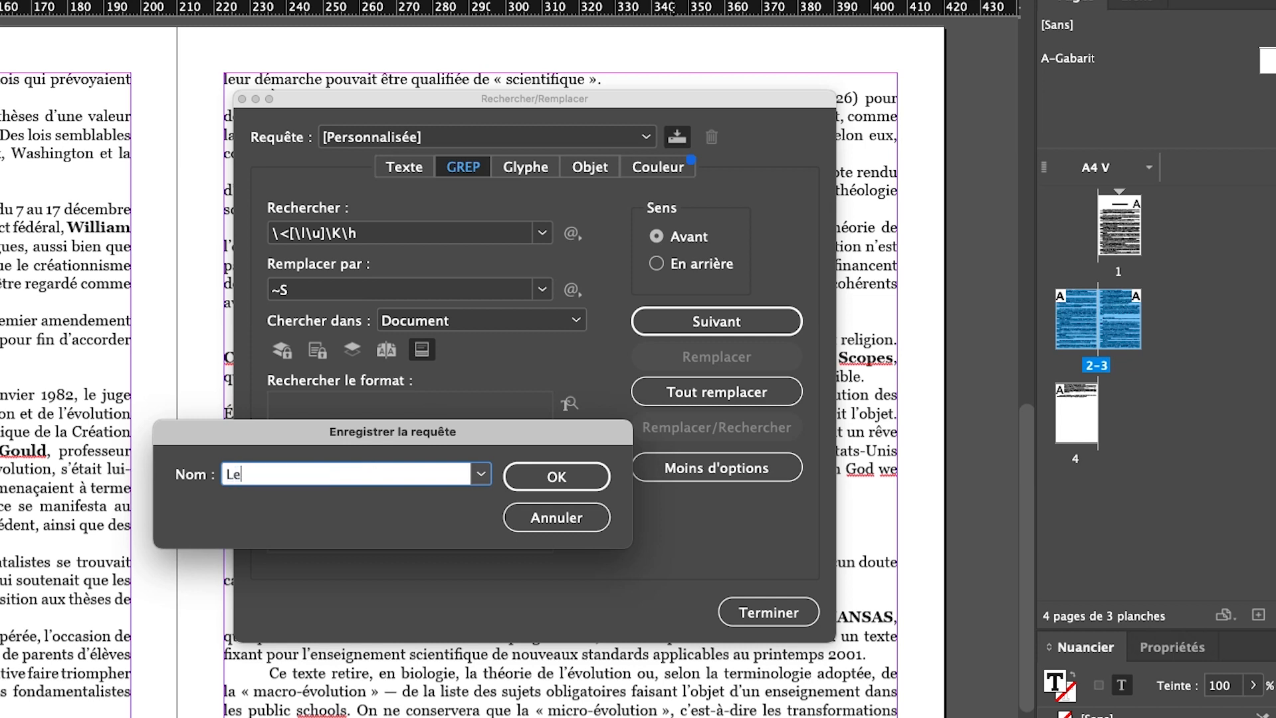
{"action": "type", "text": "ttre isolé à gauche"}
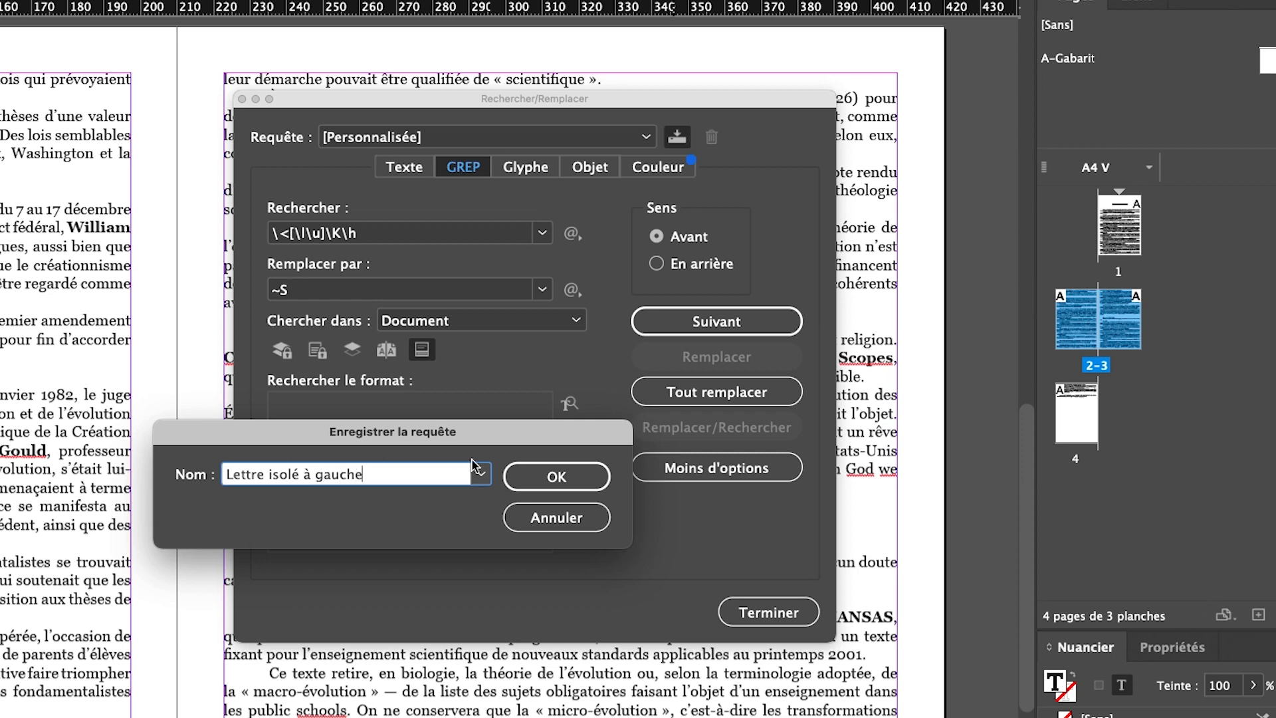
{"action": "left_click", "coordinate": [527, 478]}
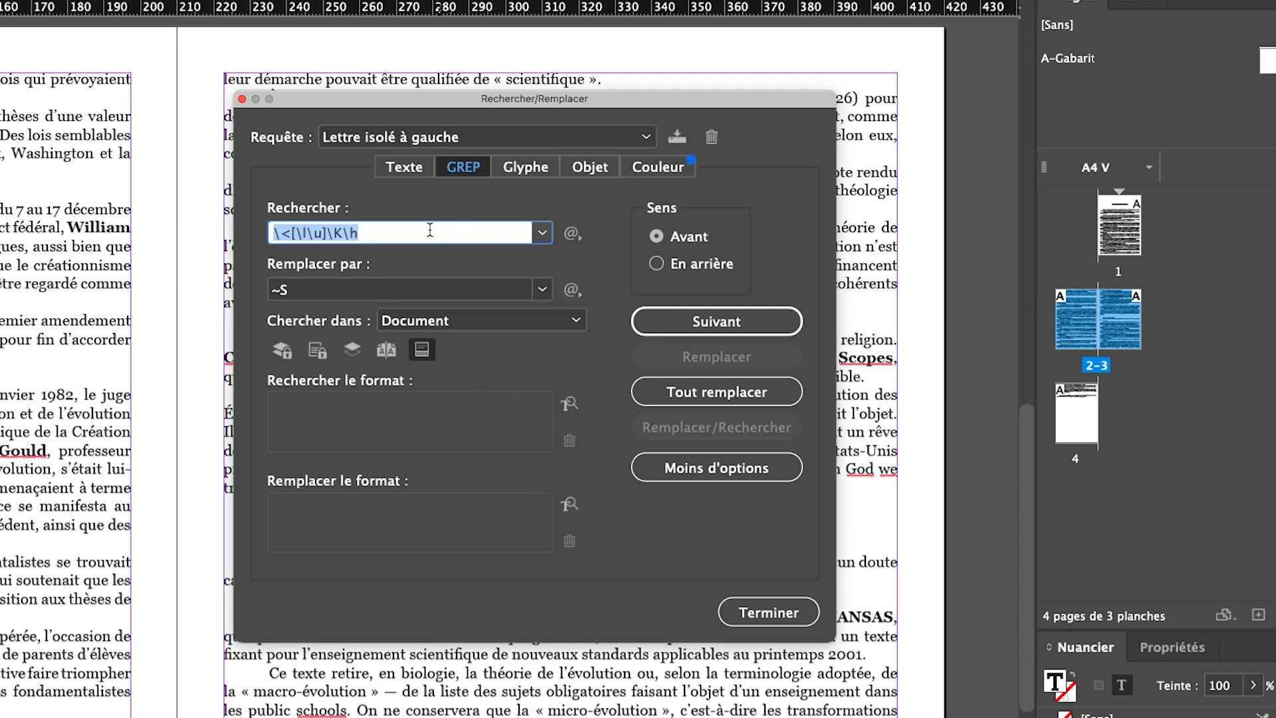
Clear the search and replacement expressions and reload the saved query "Lettre isolé à gauche"
{"action": "key", "text": "BackSpace"}
{"action": "left_click", "coordinate": [296, 289]}
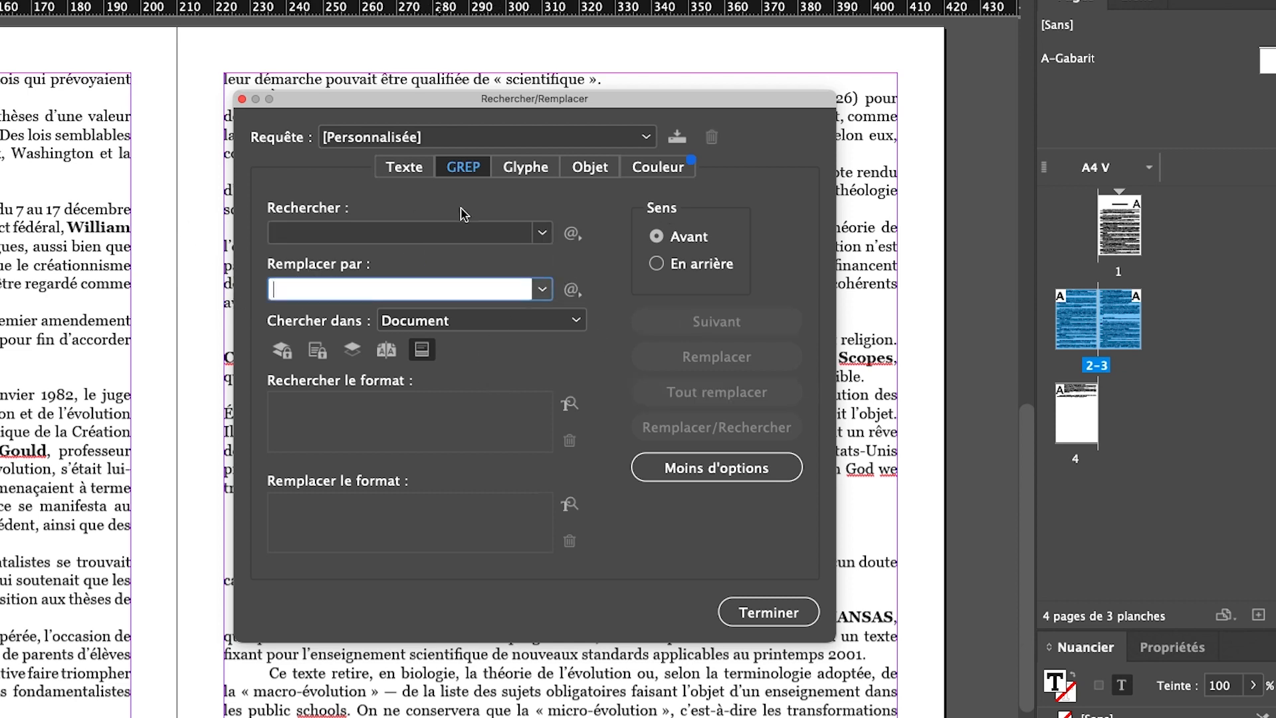
{"action": "left_click", "coordinate": [483, 139]}
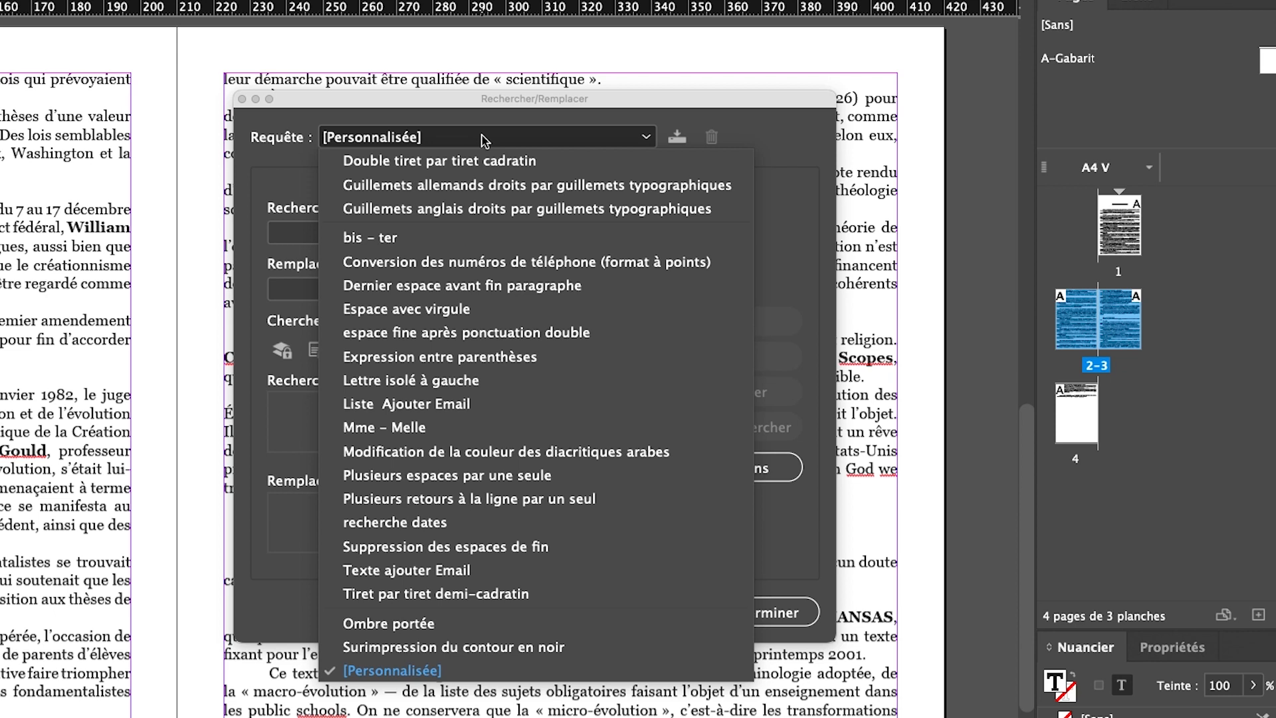
{"action": "left_click", "coordinate": [433, 380]}
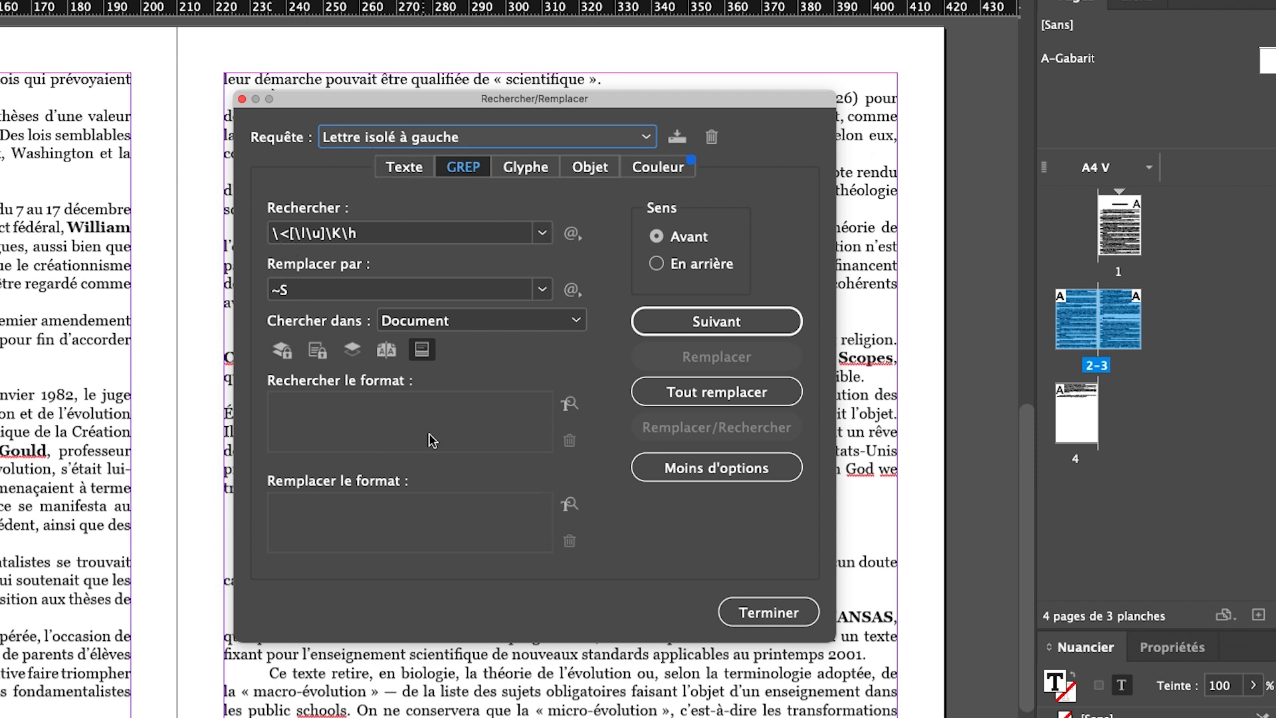
Close the find/replace dialog and show the hidden characters in the document text
{"action": "left_click", "coordinate": [731, 611]}
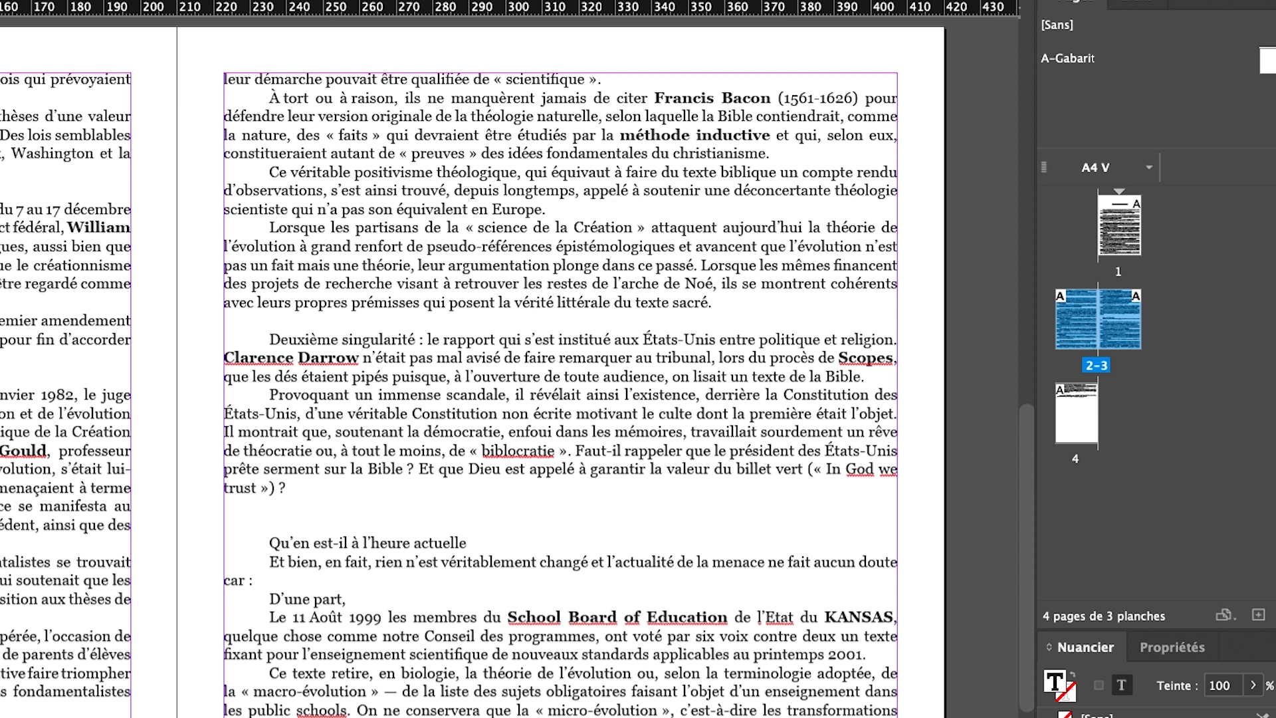
{"action": "key", "text": "ctrl+alt+i"}
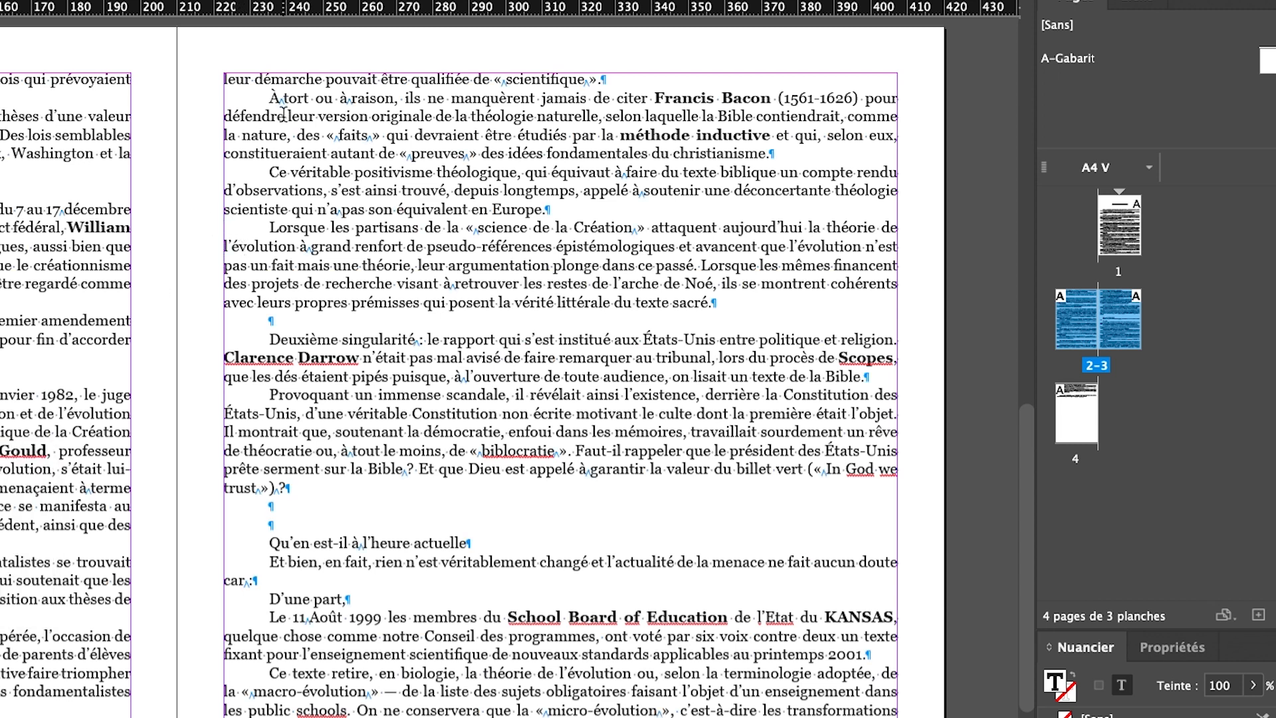